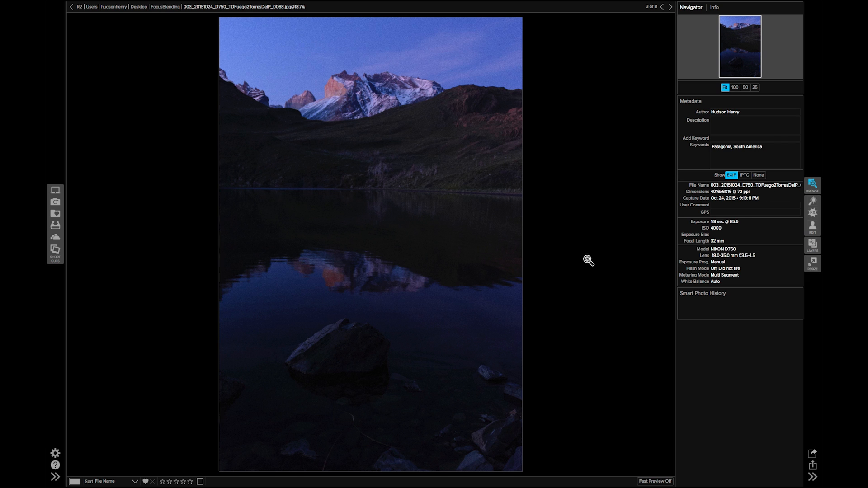
Go to the fourth photo and inspect its mountain, far shoreline and water at 100% for sharpness.
key(Right)
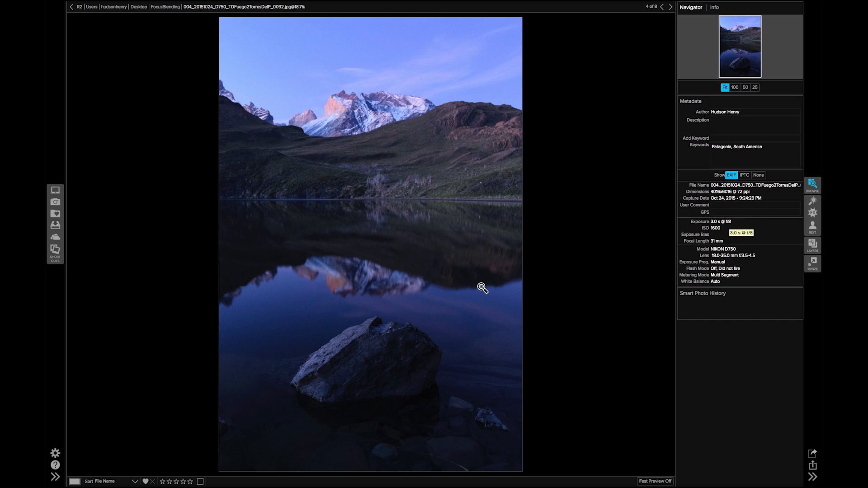
click(355, 107)
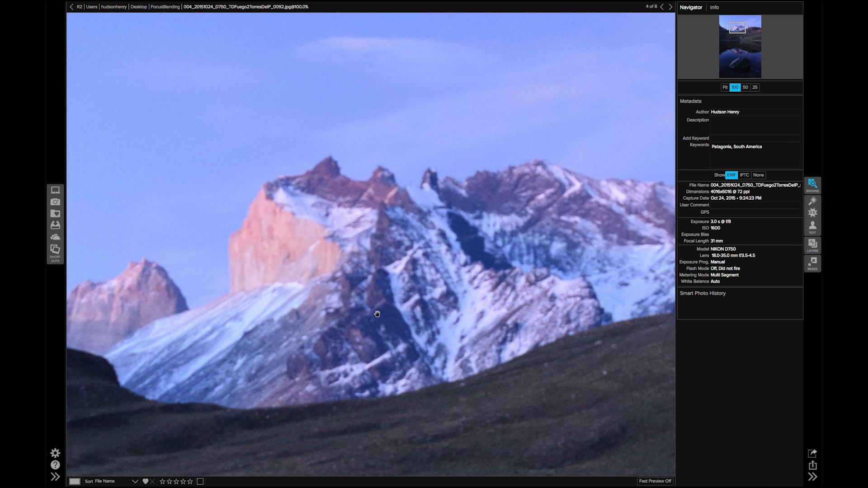
scroll(376, 330, down, 10)
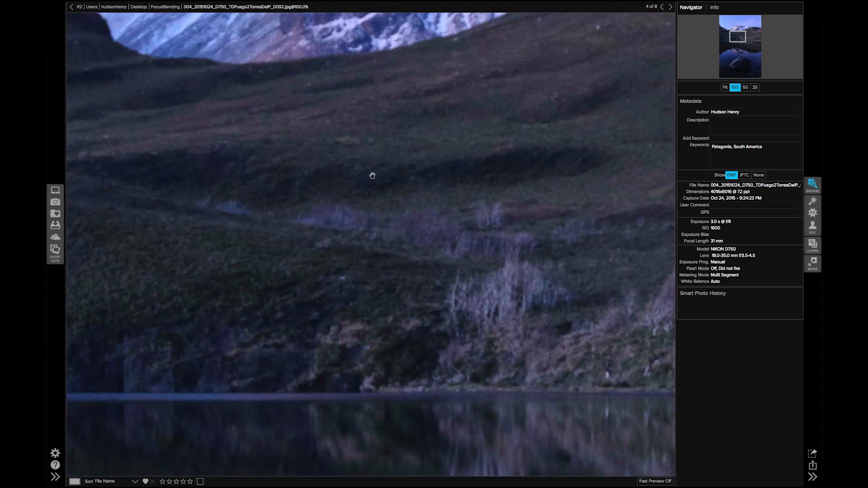
scroll(394, 277, down, 10)
click(395, 224)
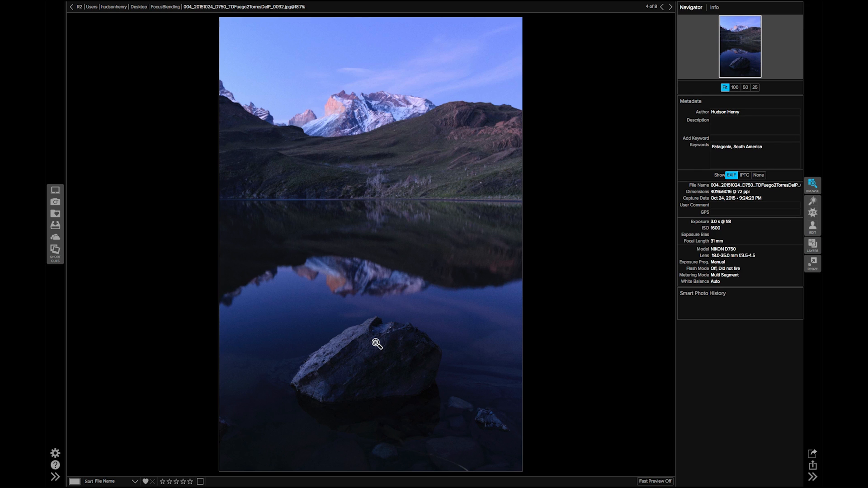
Go to the fifth photo and compare the sharpness of the foreground rock and the snowy mountain at 100%.
key(Right)
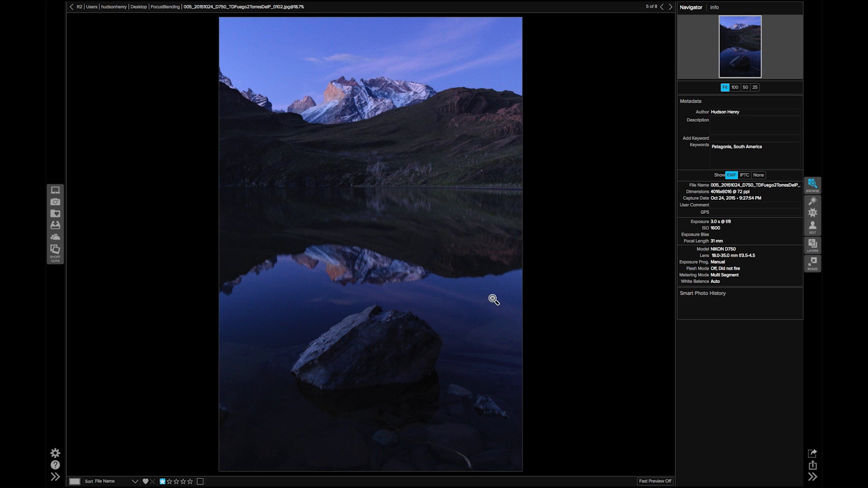
click(323, 368)
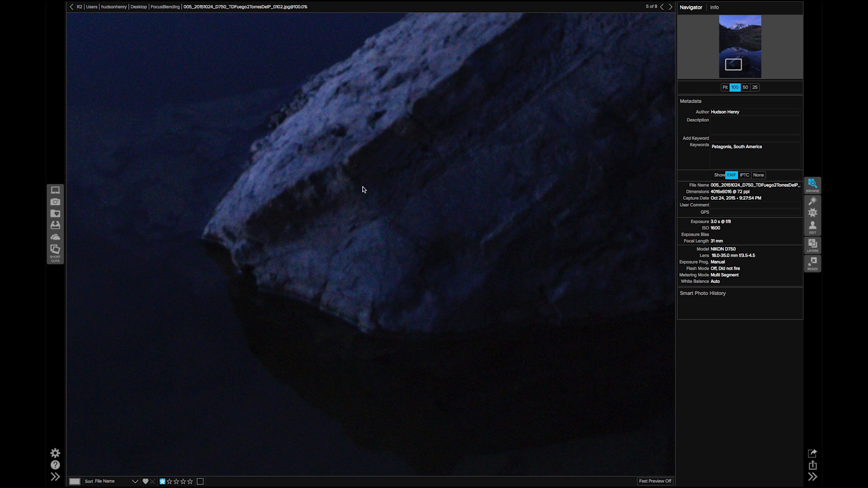
drag(412, 129, 303, 350)
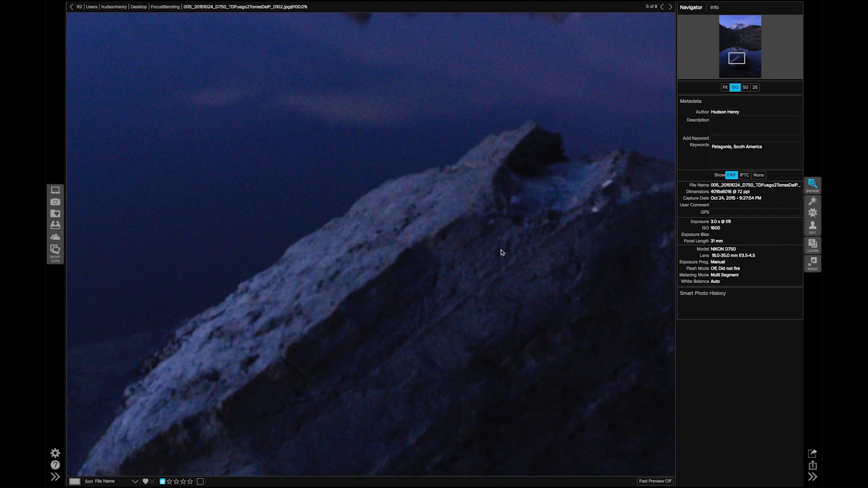
drag(545, 162, 400, 241)
click(435, 173)
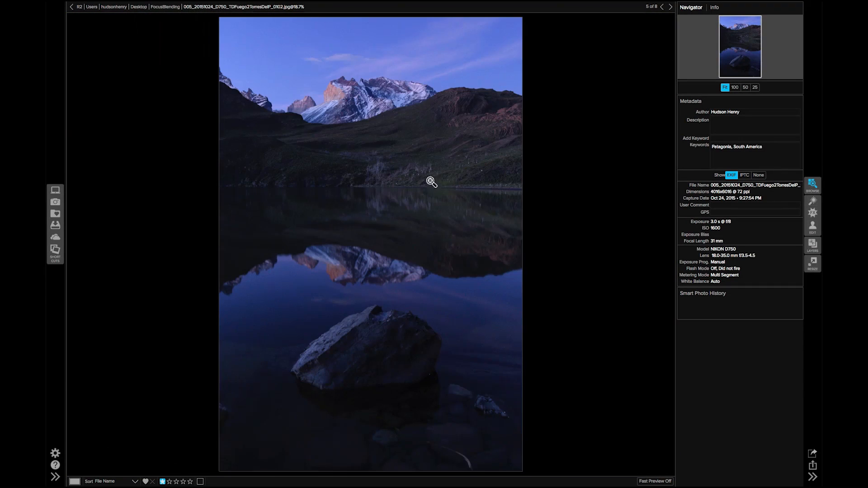
click(319, 128)
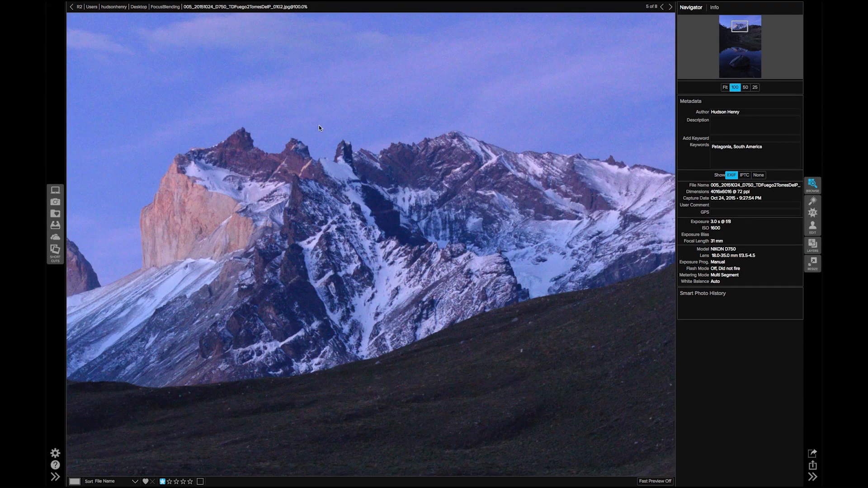
click(278, 219)
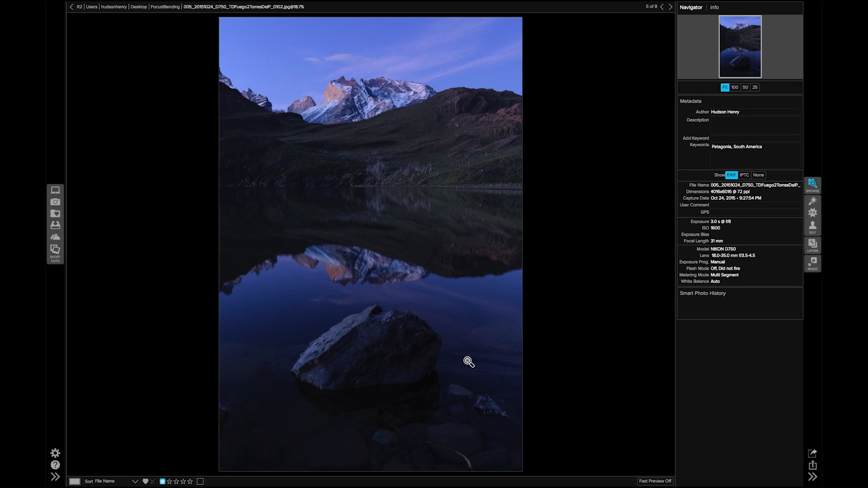
Go to the sixth photo and examine the foreground rock's surface and waterline at 100% for sharpness.
key(Right)
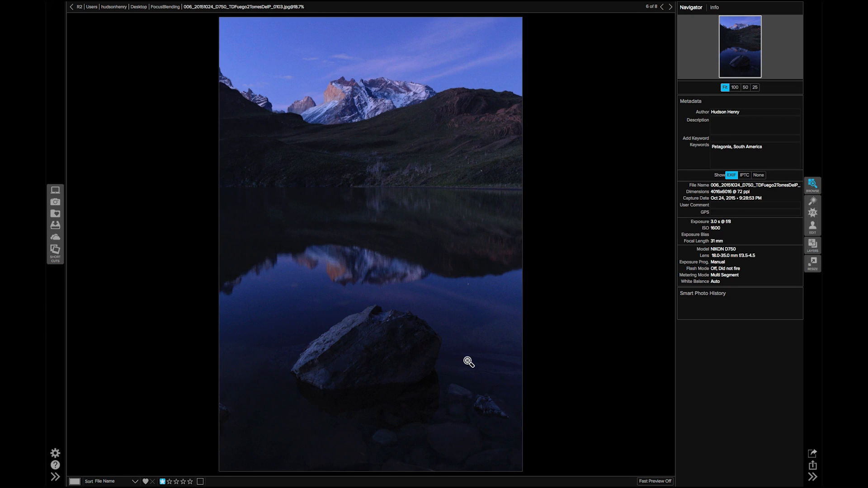
click(349, 384)
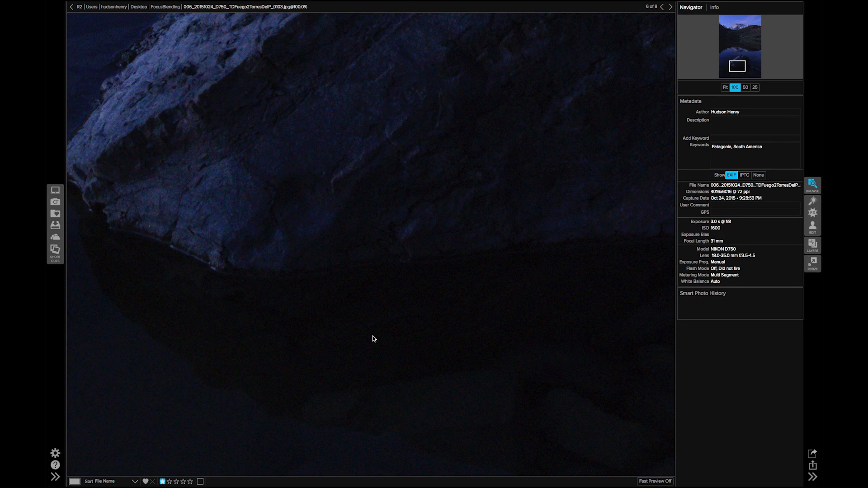
drag(411, 134, 387, 277)
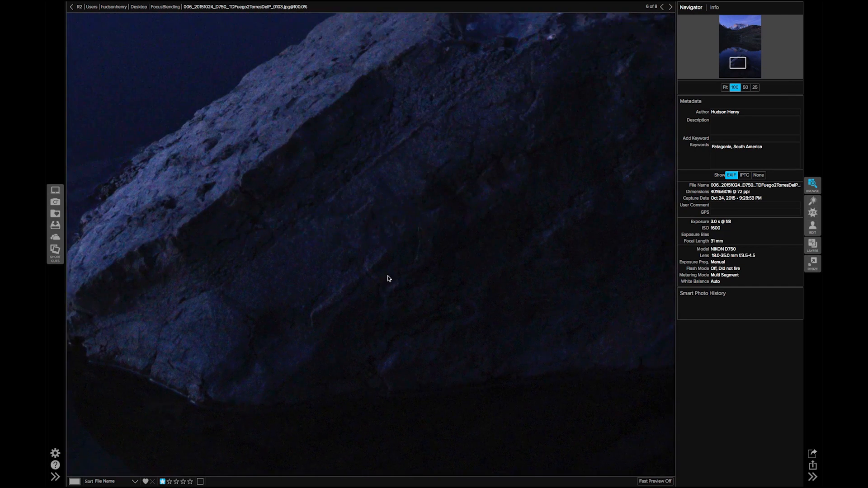
drag(389, 175, 324, 227)
drag(367, 271, 459, 188)
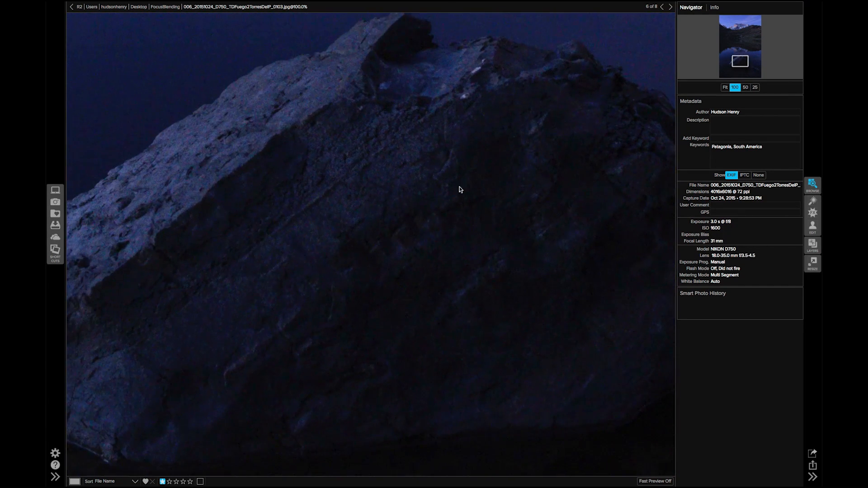
drag(310, 240, 354, 227)
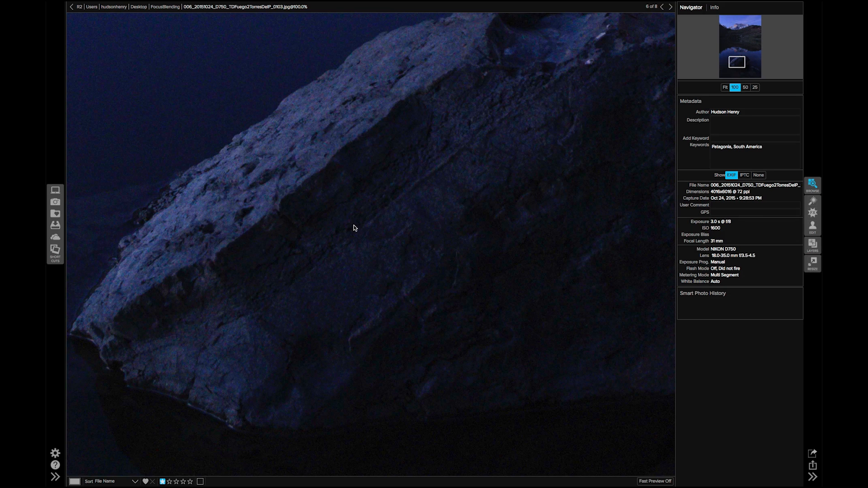
drag(297, 271, 285, 141)
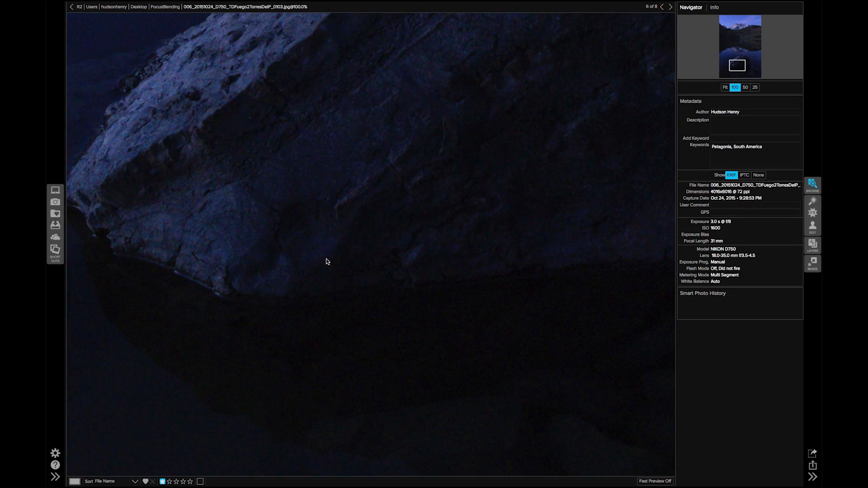
drag(330, 259, 457, 258)
drag(352, 190, 421, 275)
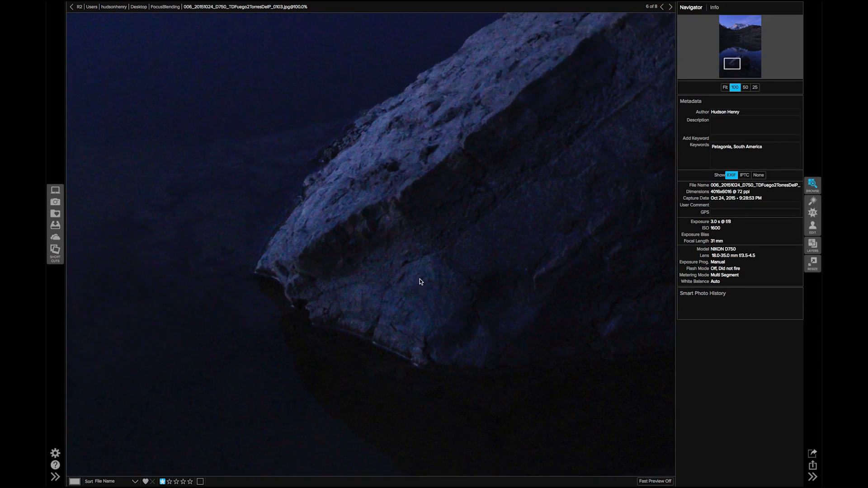
click(404, 214)
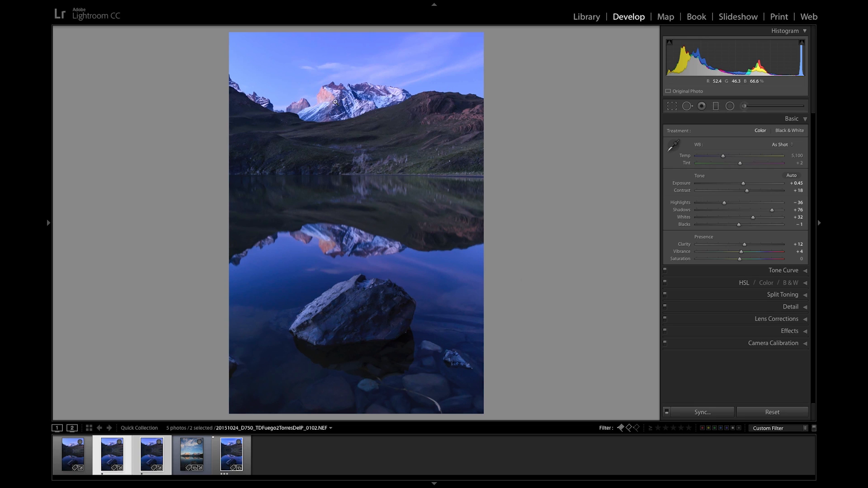
In Lightroom, compare the two selected photos and synchronize only White Balance, Basic Tone, Tone Curve and Clarity from photo 0102 to 0103.
click(147, 452)
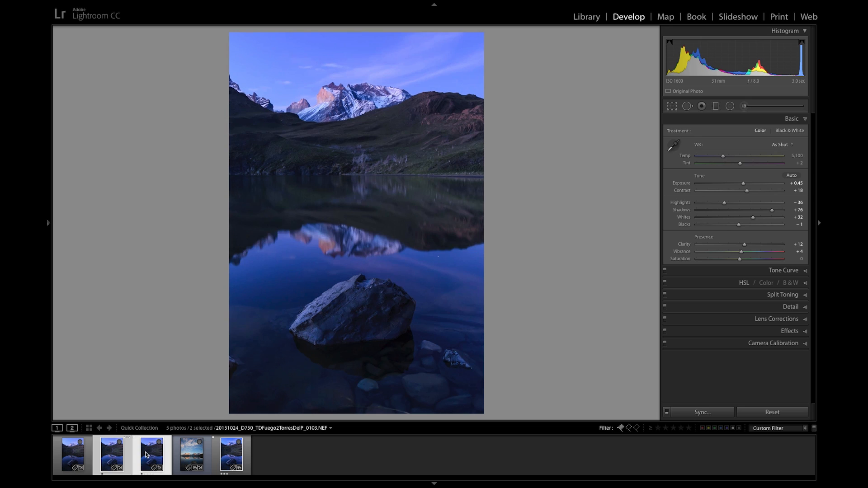
click(113, 454)
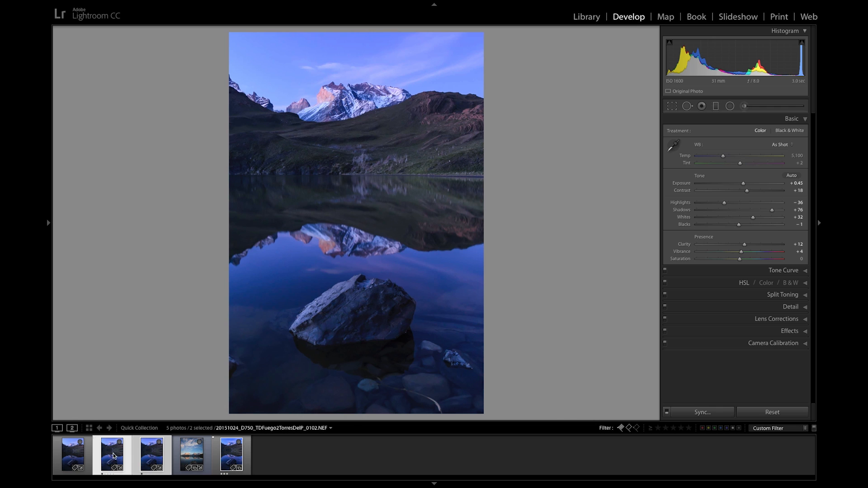
click(703, 412)
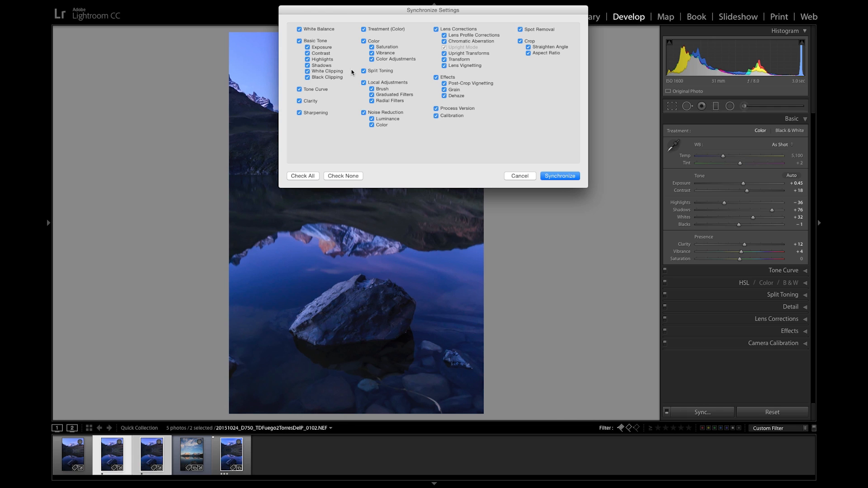
click(346, 177)
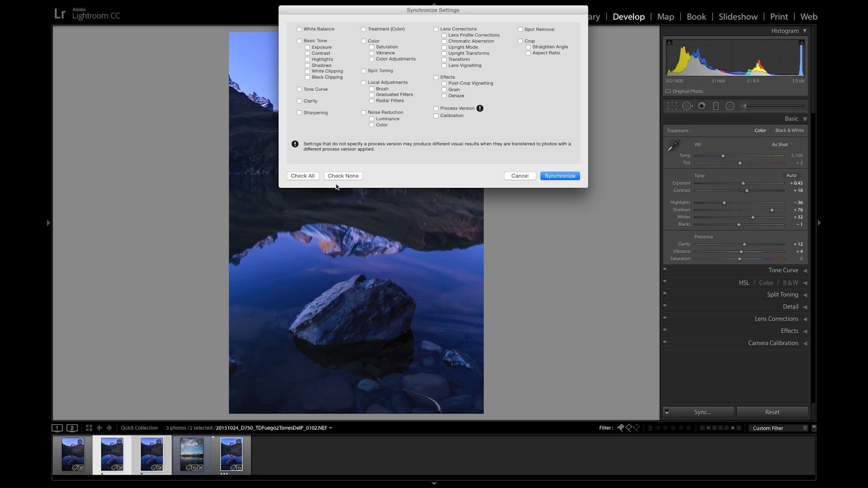
click(300, 30)
click(300, 41)
click(300, 89)
click(300, 101)
click(556, 176)
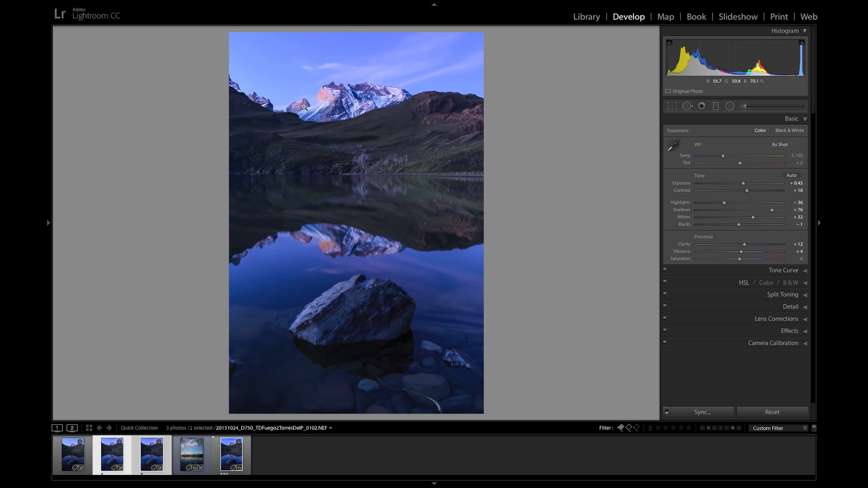
Zoom in on the mountain and hillside and compare the photo with and without its Detail adjustments.
click(795, 306)
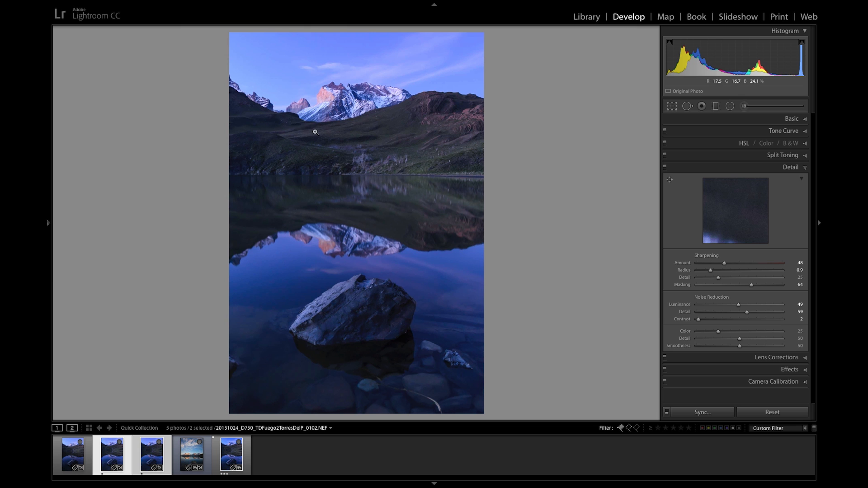
click(293, 110)
drag(403, 120, 374, 113)
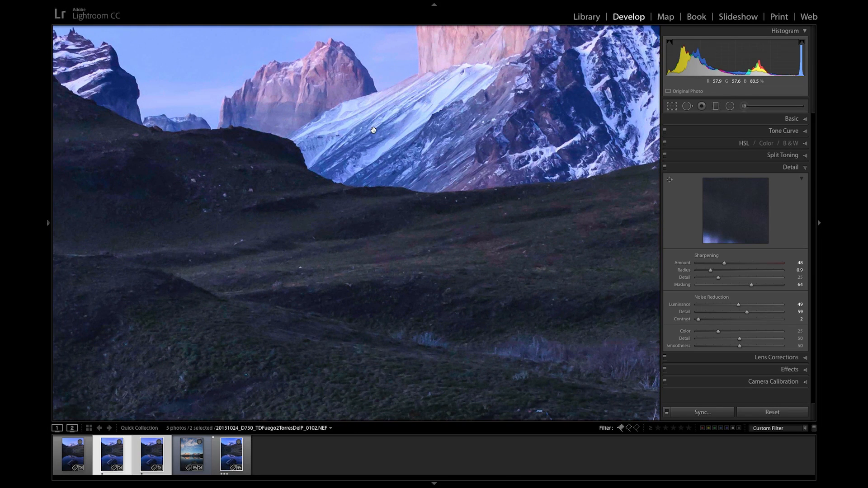
click(665, 167)
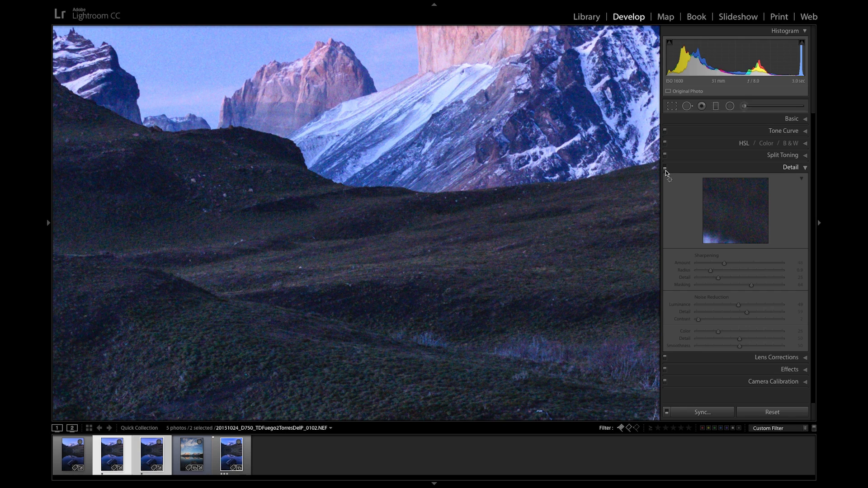
drag(363, 149, 392, 198)
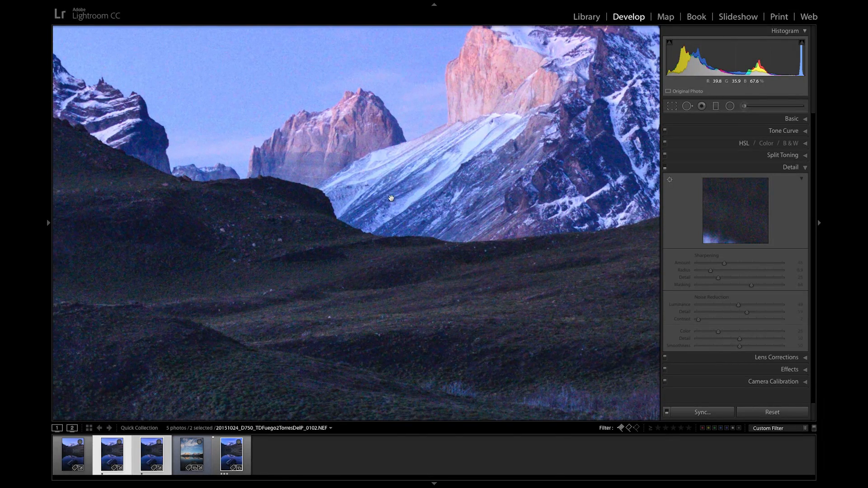
click(665, 167)
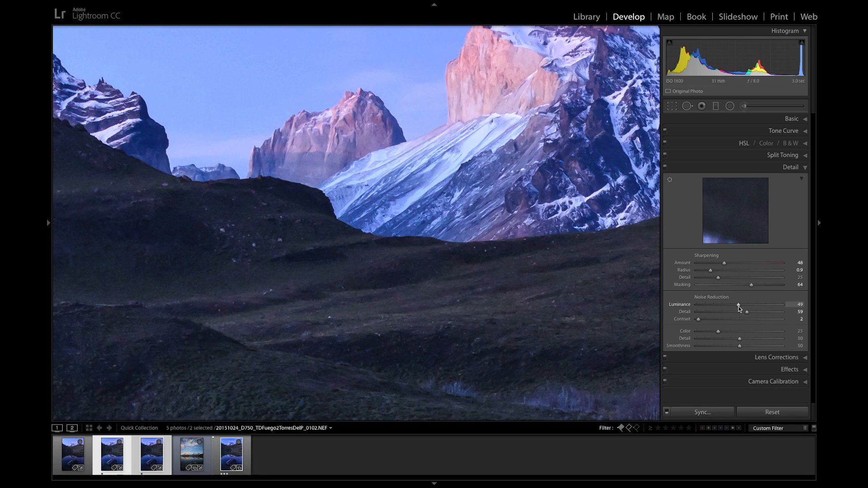
Set the Luminance noise reduction to 50 while previewing the photo in grayscale.
key(alt)
drag(738, 307, 742, 306)
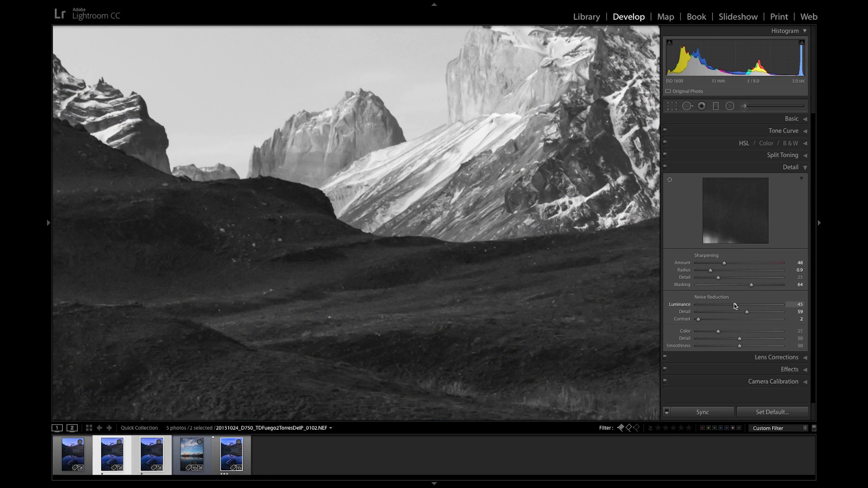
drag(734, 307, 736, 306)
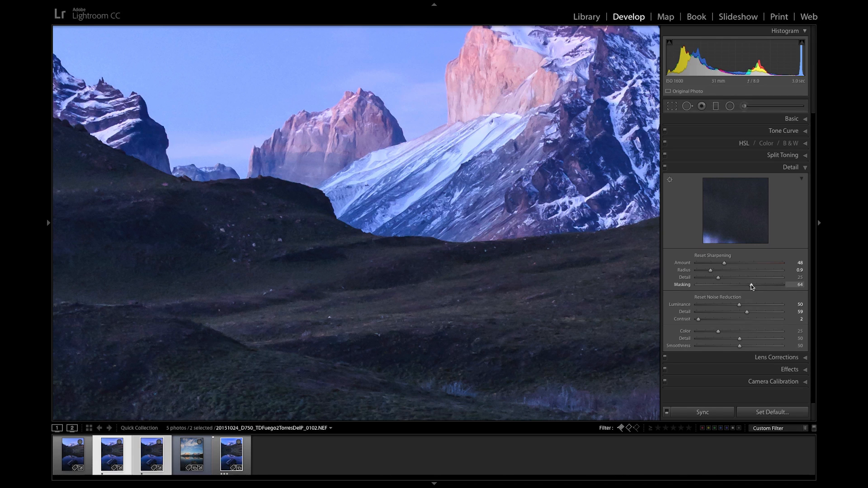
Preview the sharpening edge mask while lowering Masking to about 39, and return it to 64.
alt+click(751, 284)
drag(750, 284, 732, 287)
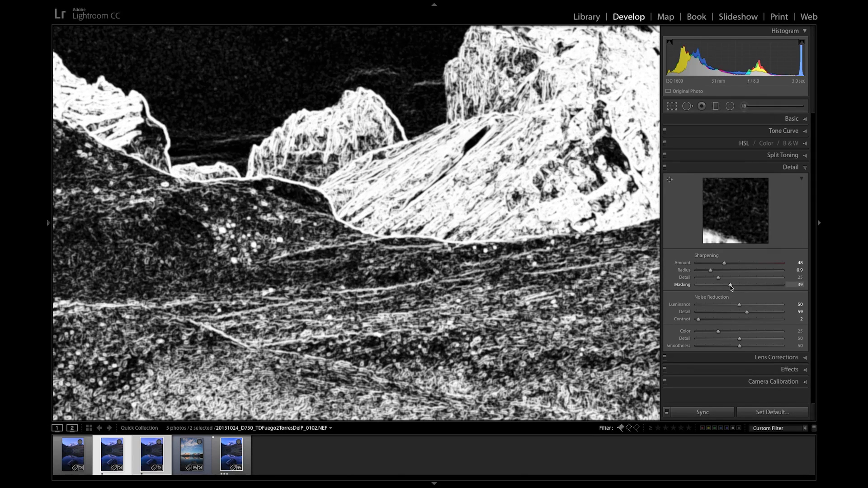
drag(734, 283, 751, 285)
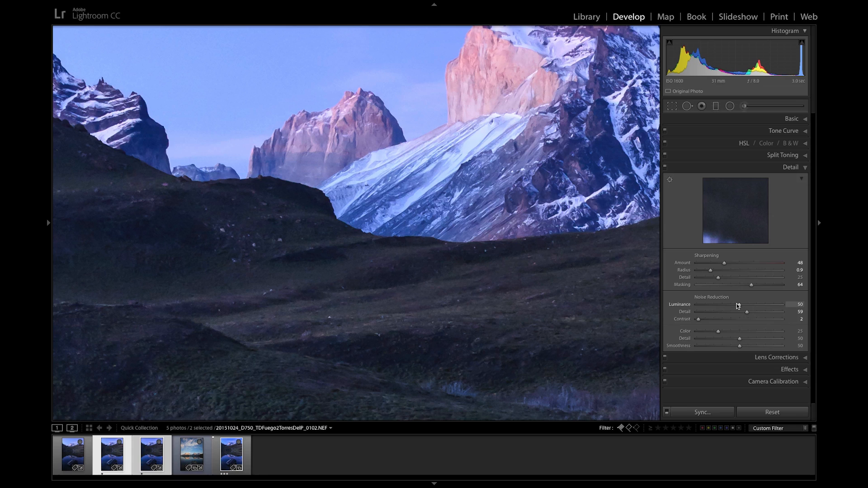
Set the Luminance noise reduction to 19.
drag(710, 304, 713, 303)
Try a sharpening Masking value of 52 with the edge mask preview, and undo the change.
click(732, 286)
alt+click(731, 286)
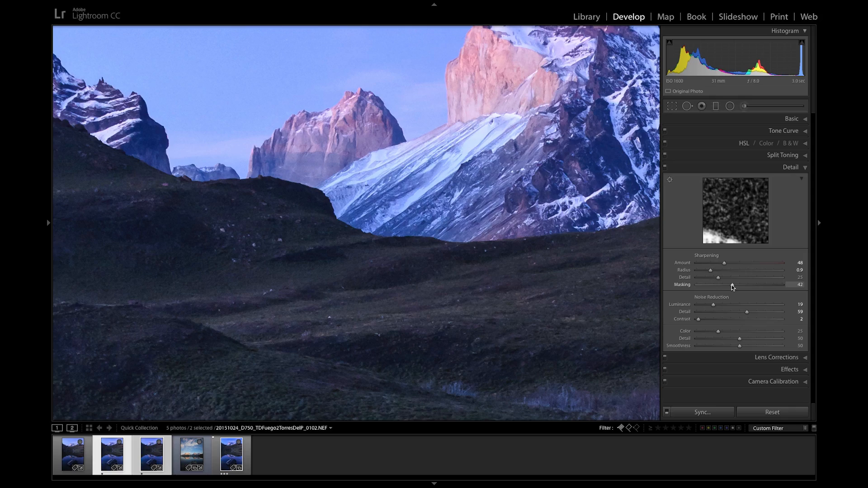
mouse_move(731, 285)
mouse_down()
mouse_move(747, 283)
mouse_move(734, 285)
mouse_up()
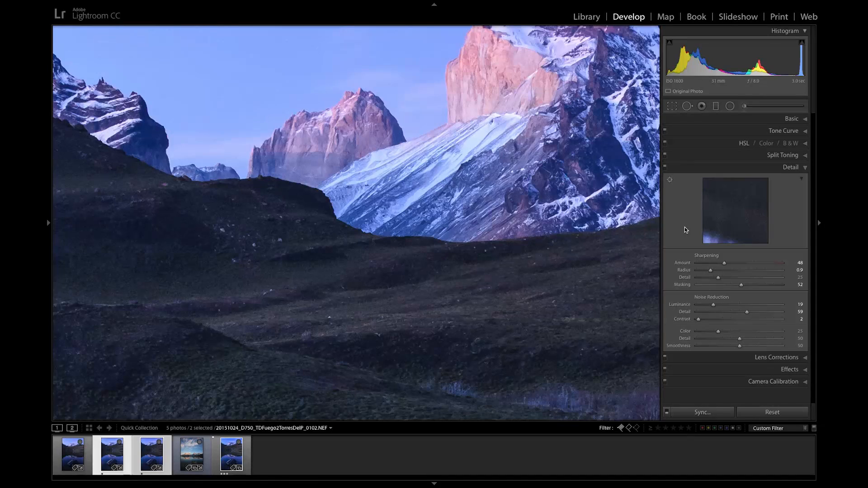
key(ctrl+z)
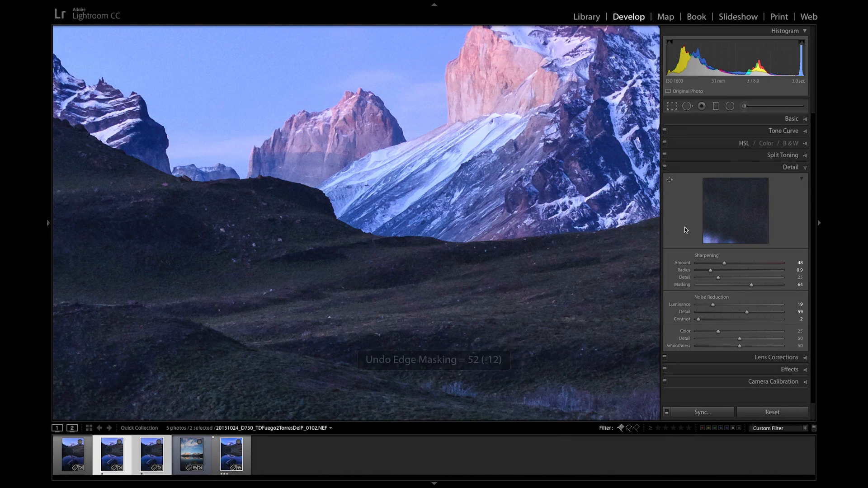
Revert the last Luminance noise reduction change and set Luminance to 49 for the mountain-focused frame.
key(ctrl+z)
key(ctrl+shift+z)
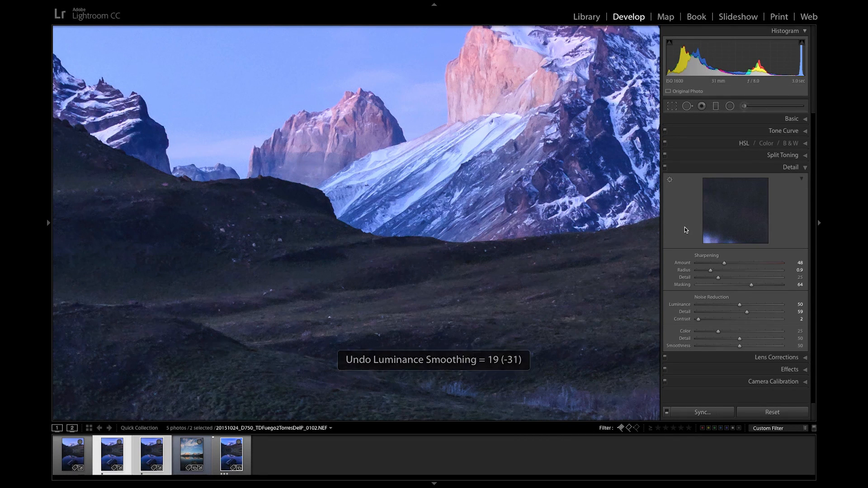
key(alt)
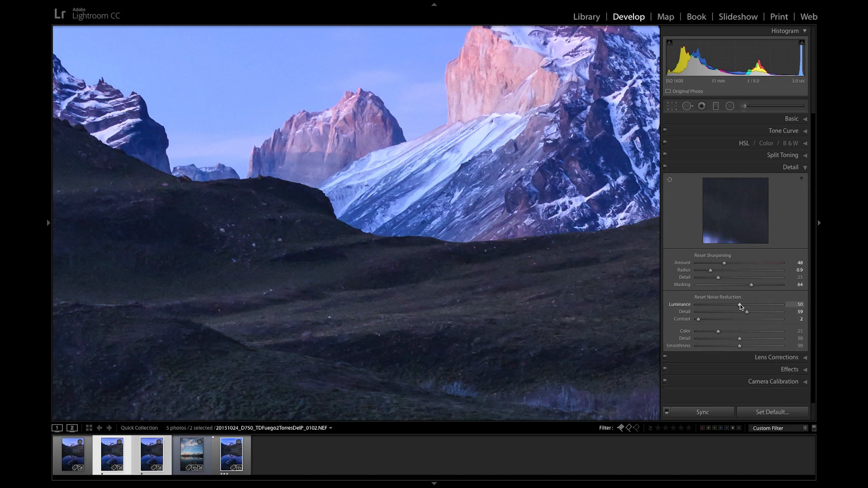
drag(740, 307, 741, 307)
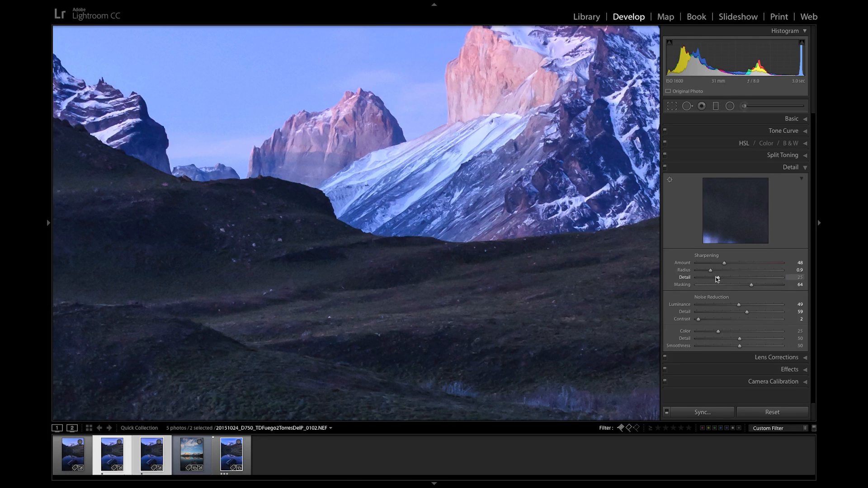
click(486, 269)
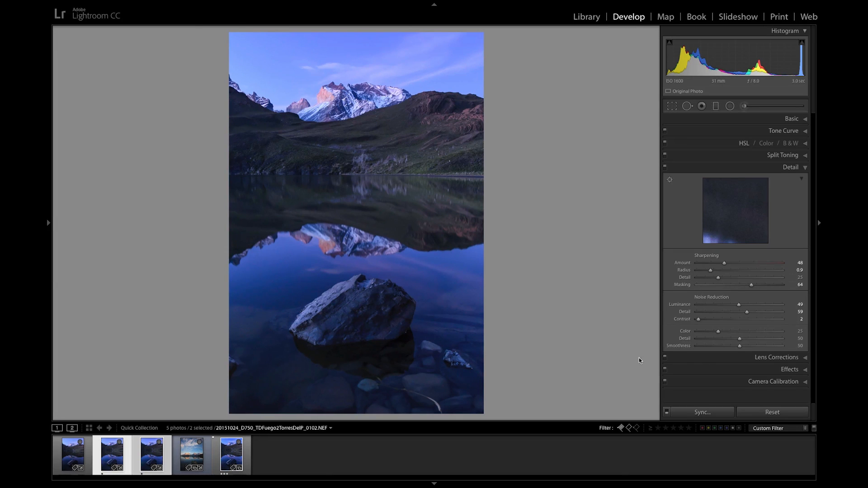
Switch to the 0103 frame and raise its sharpening Amount to 68 while previewing the foreground rock in grayscale.
click(150, 464)
click(148, 460)
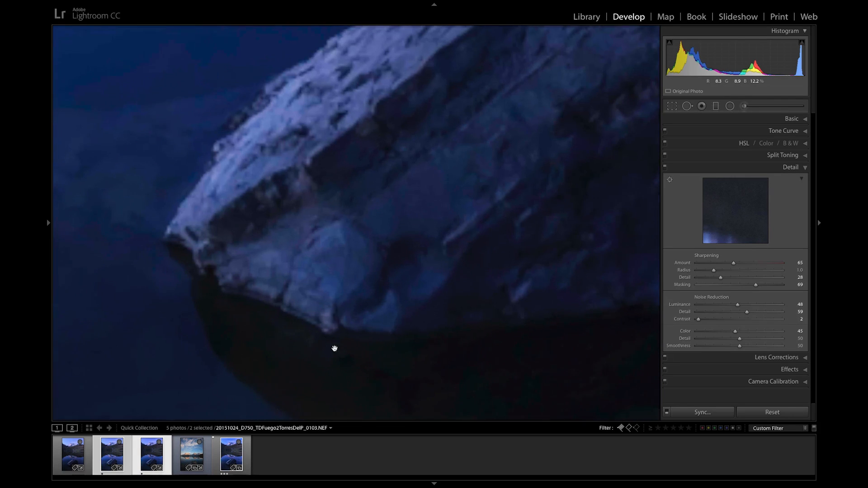
click(315, 346)
drag(416, 326, 388, 254)
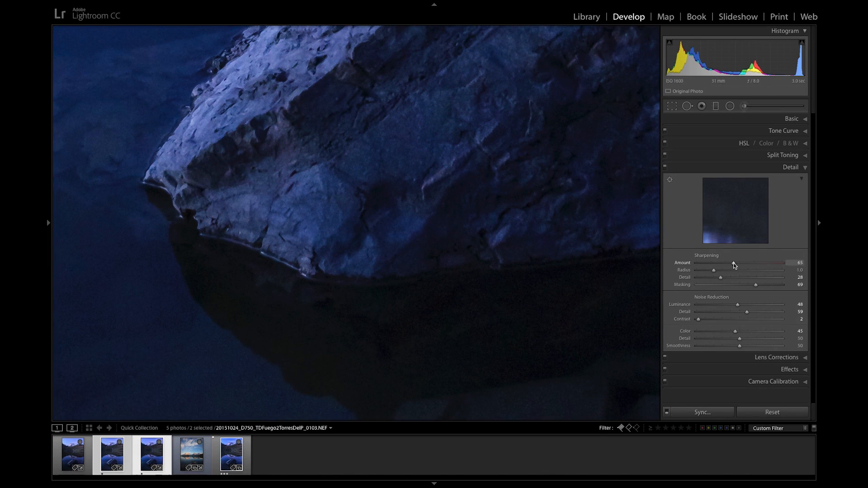
key(alt)
drag(733, 264, 735, 262)
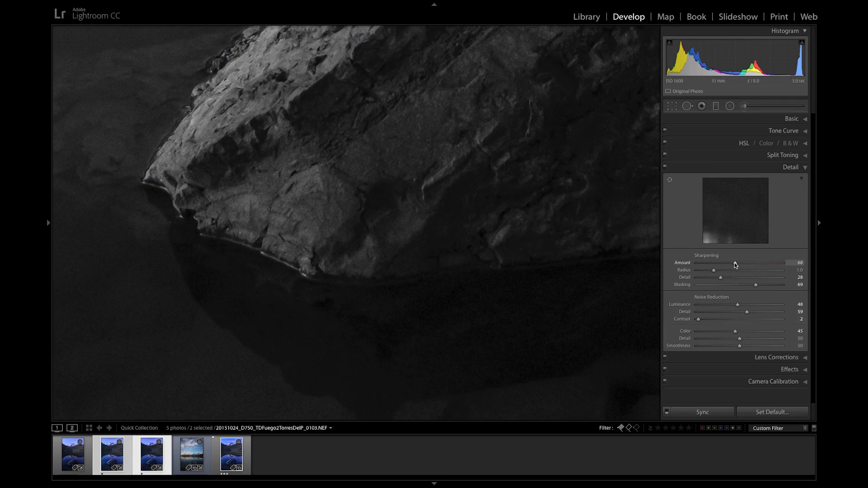
click(392, 200)
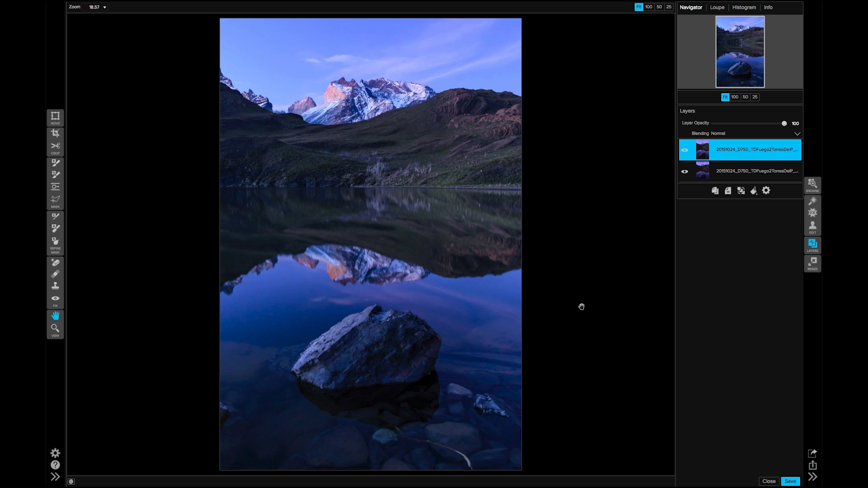
Compare the sharpness of the two layers at 50% on the shoreline, reflection and rock by toggling the top layer's visibility.
click(746, 97)
scroll(418, 271, down, 3)
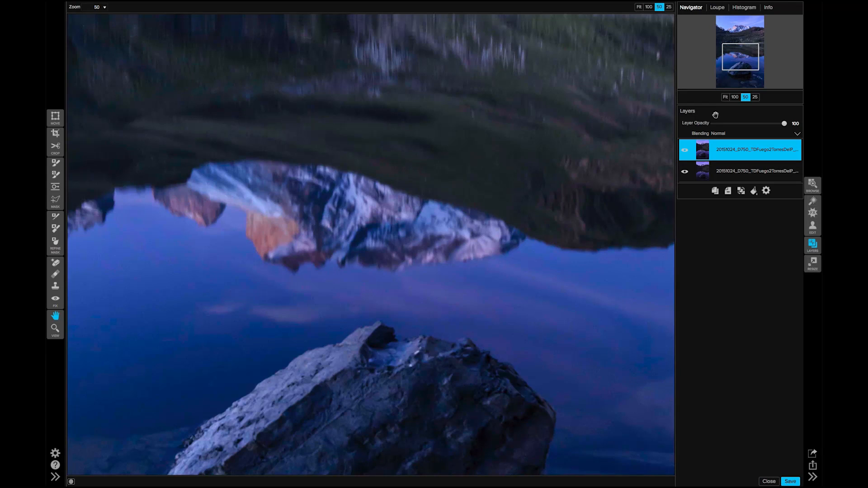
click(685, 151)
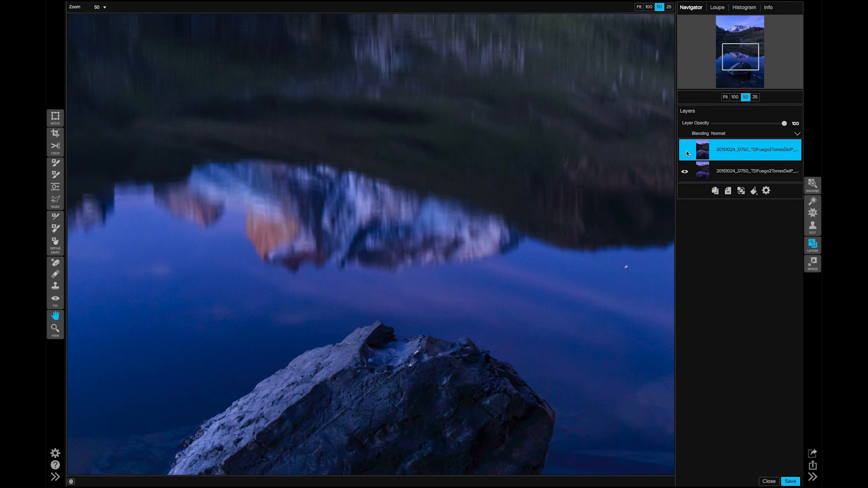
click(686, 151)
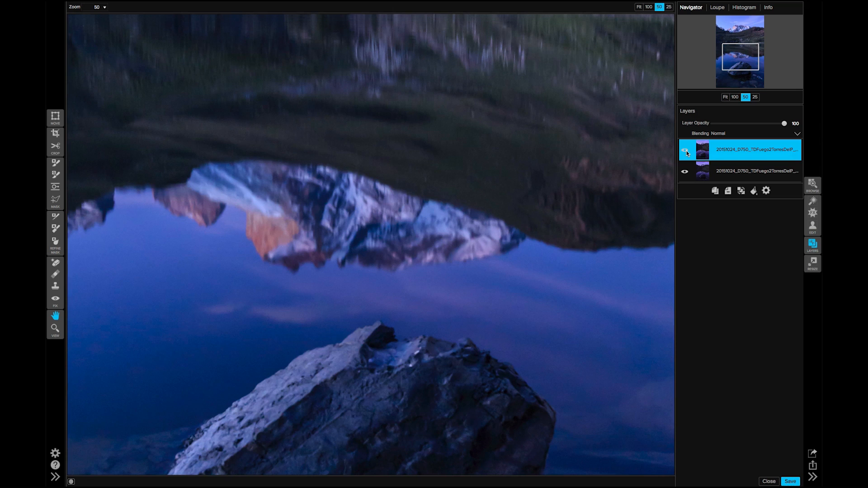
drag(509, 132, 515, 294)
drag(492, 179, 613, 173)
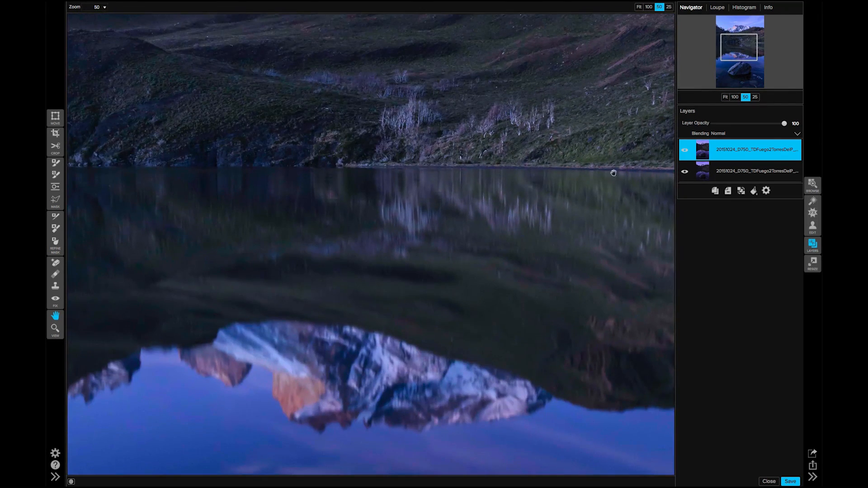
click(685, 151)
drag(501, 291, 481, 170)
drag(474, 250, 477, 172)
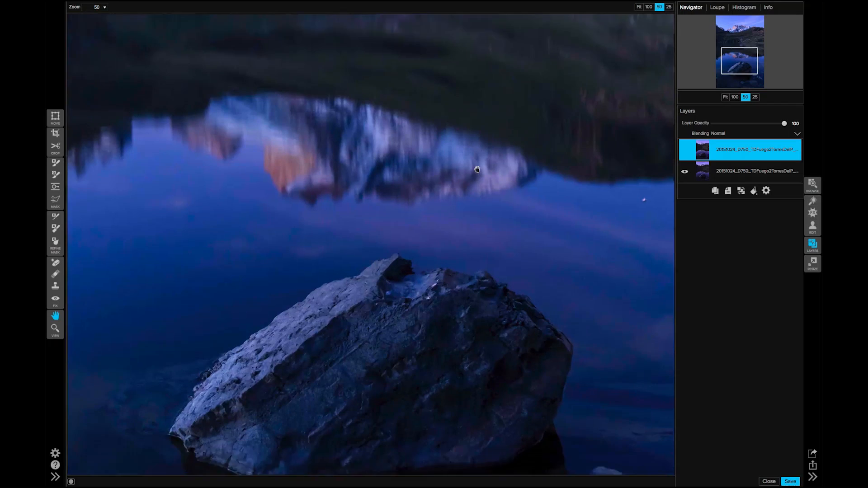
click(686, 152)
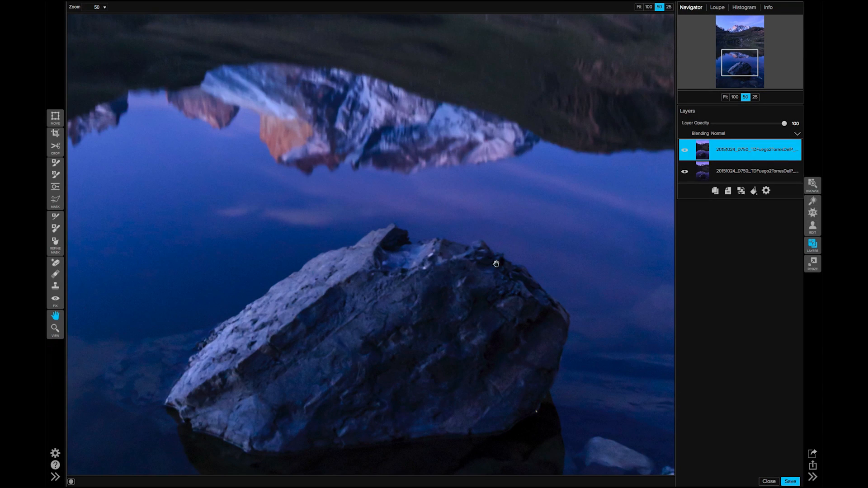
click(725, 98)
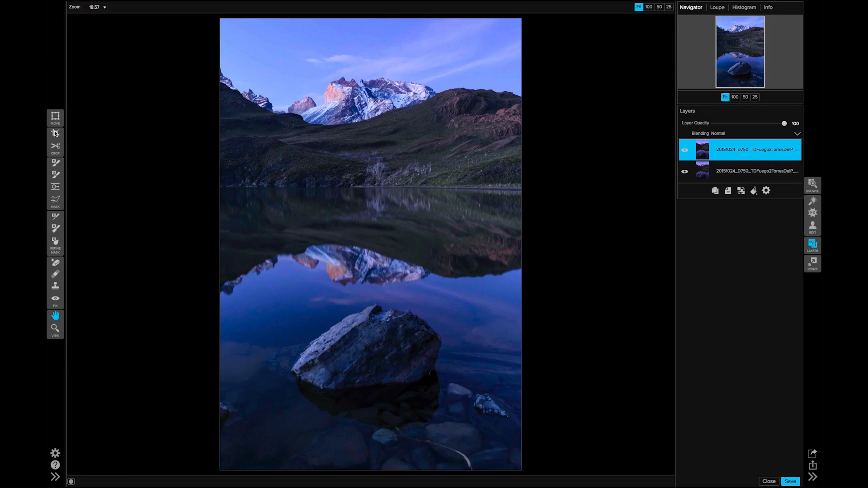
Choose the masking brush in Paint Out mode with Pressure Adjusts Size enabled.
click(56, 165)
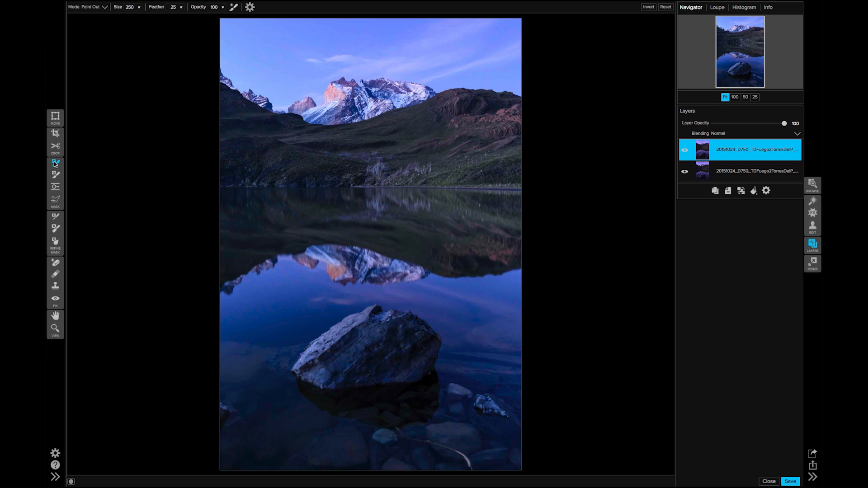
click(210, 9)
click(250, 8)
click(248, 41)
click(250, 8)
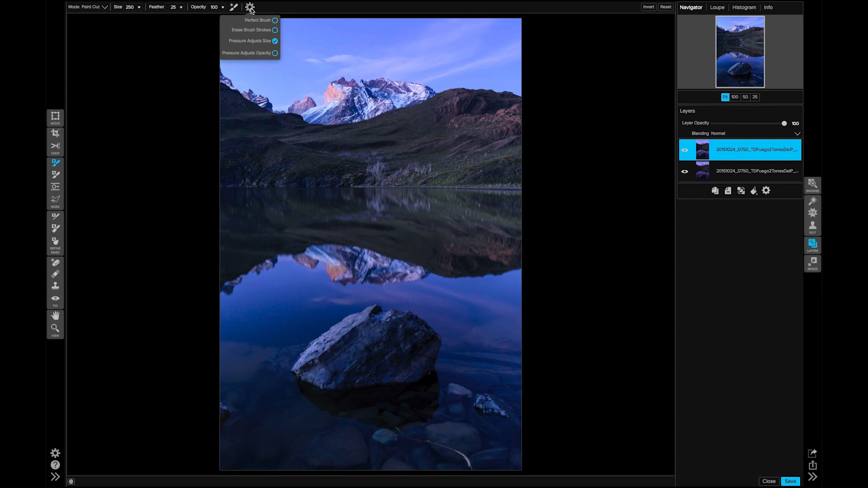
Set the masking brush to size 900 and opacity 33.
key(bracketright)
key(bracketright)
key(bracketright)
key(bracketright)
key(bracketright)
key(bracketright)
key(bracketright)
key(bracketright)
key(3)
key(3)
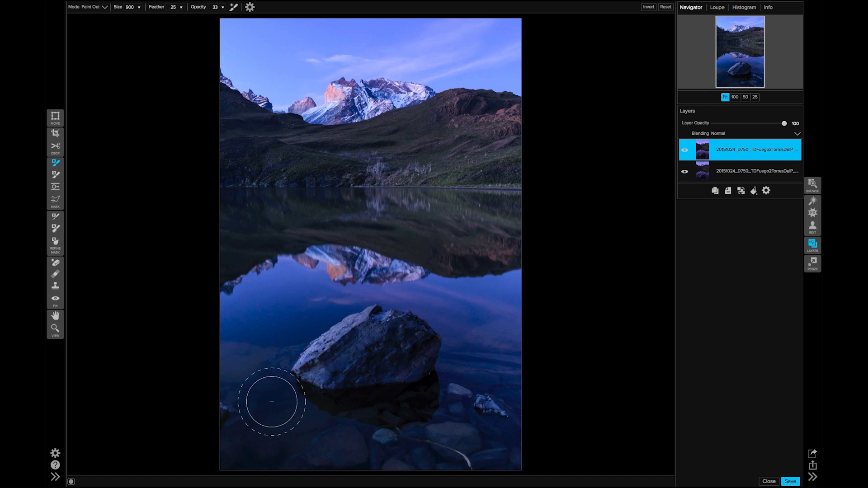
Paint out the top layer over the rock and foreground water, varying brush opacity between 33, 100 and 41, and save the file.
mouse_move(234, 376)
mouse_down()
mouse_move(236, 451)
mouse_move(257, 465)
mouse_move(287, 454)
mouse_move(308, 417)
mouse_move(365, 480)
mouse_move(387, 461)
mouse_move(389, 473)
mouse_move(406, 468)
mouse_move(465, 420)
mouse_move(492, 442)
mouse_move(485, 418)
mouse_move(428, 386)
mouse_move(411, 349)
mouse_move(354, 345)
mouse_up()
mouse_move(289, 381)
mouse_down()
mouse_move(398, 352)
mouse_move(306, 385)
mouse_move(385, 383)
mouse_move(427, 395)
mouse_move(361, 375)
mouse_move(333, 353)
mouse_move(257, 368)
mouse_up()
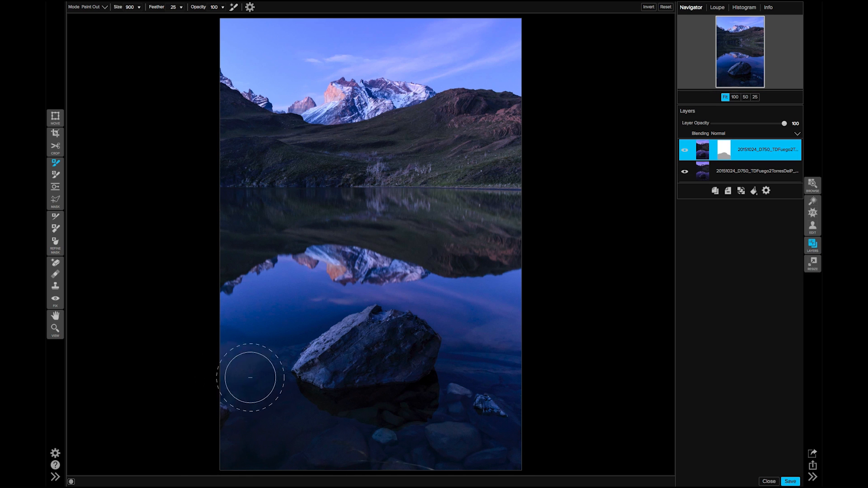
mouse_move(415, 347)
mouse_down()
mouse_move(433, 373)
mouse_move(518, 392)
mouse_move(559, 414)
mouse_up()
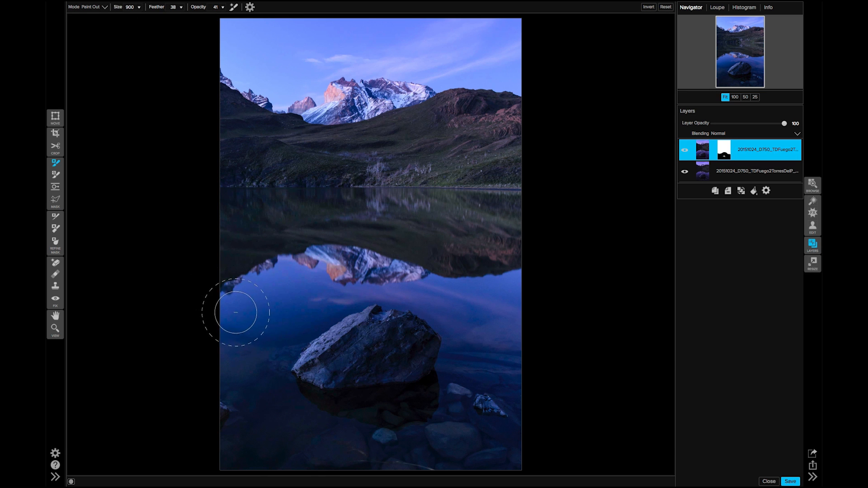
key(bracketright)
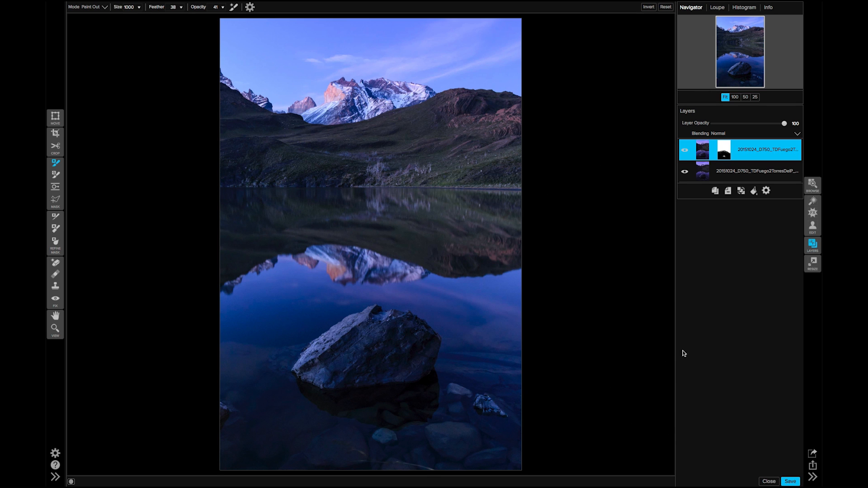
key(super+s)
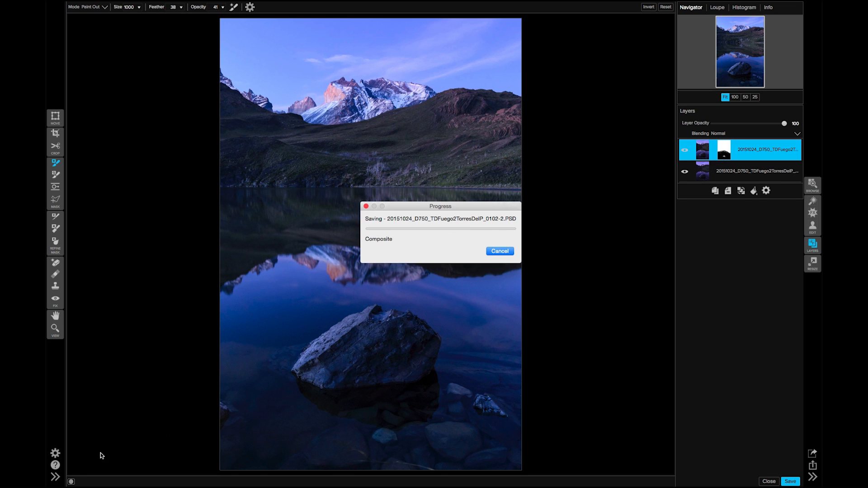
Show the mask, fill the missed gray patch near the rock's base at 100 opacity, and return to the photo view.
click(71, 482)
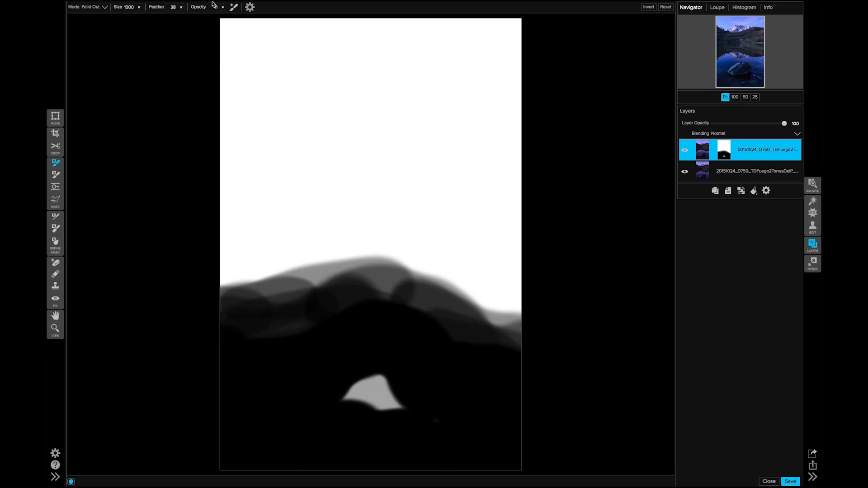
drag(198, 6, 205, 6)
mouse_move(378, 410)
mouse_down()
mouse_move(393, 397)
mouse_move(374, 389)
mouse_up()
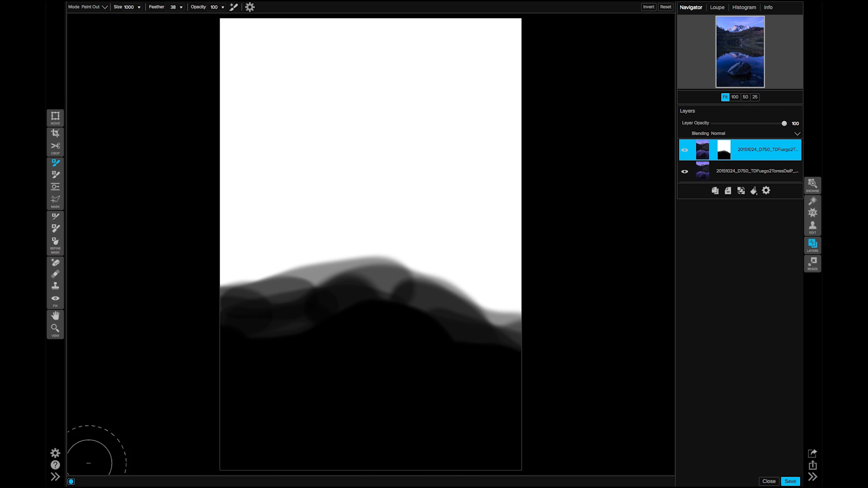
click(71, 482)
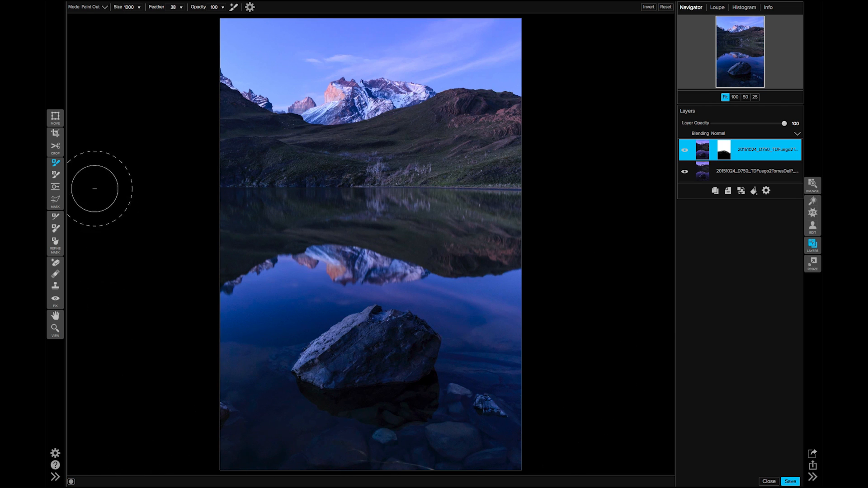
Try removing the pale stem in the foreground water on the top layer with the Retouch Brush at size 80.
click(55, 264)
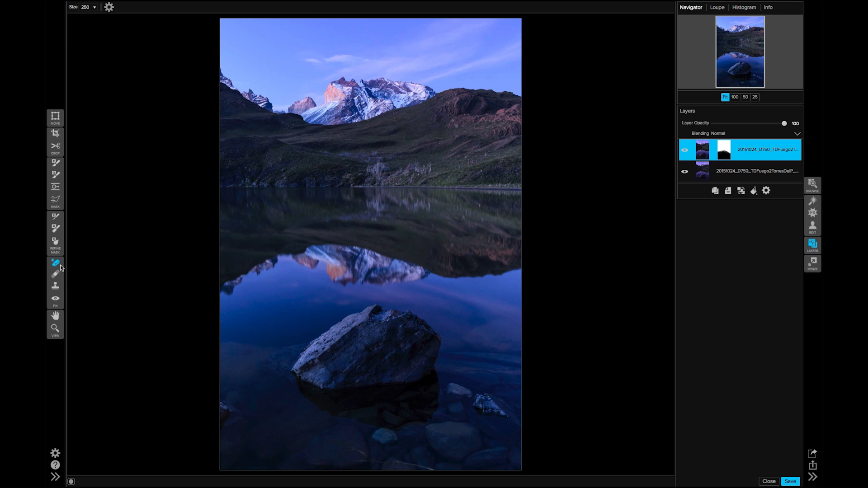
click(746, 96)
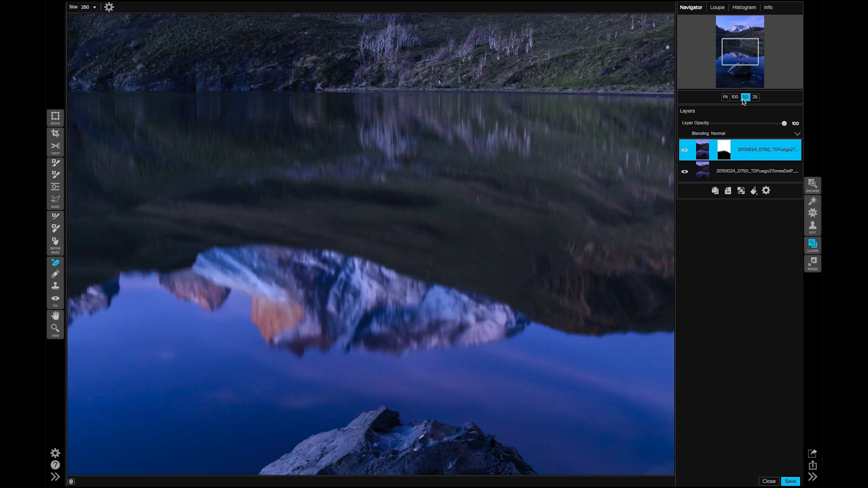
scroll(421, 313, down, 10)
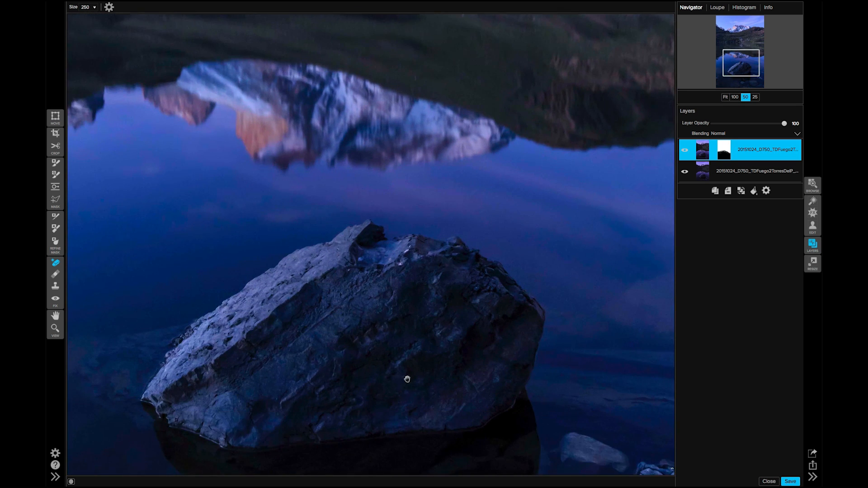
scroll(424, 203, down, 5)
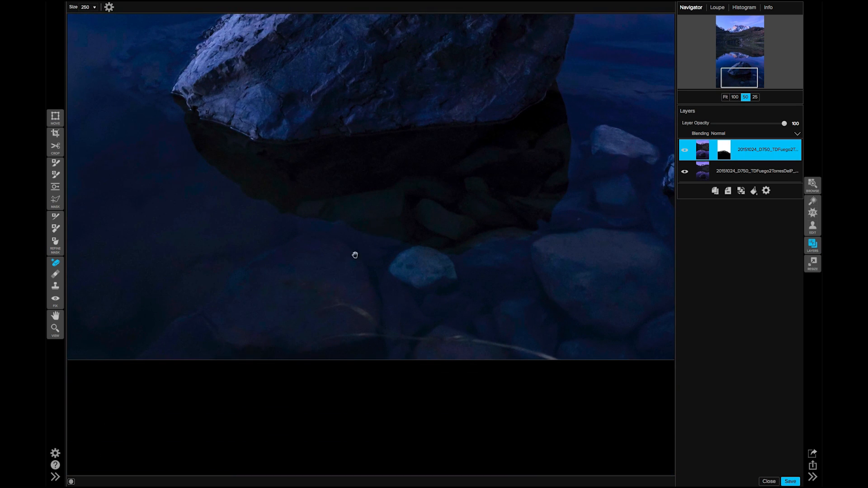
key(bracketleft)
key(bracketleft)
drag(554, 359, 465, 340)
Retouch the pale stem and its faint remnants out of the foreground water on the bottom layer.
click(722, 166)
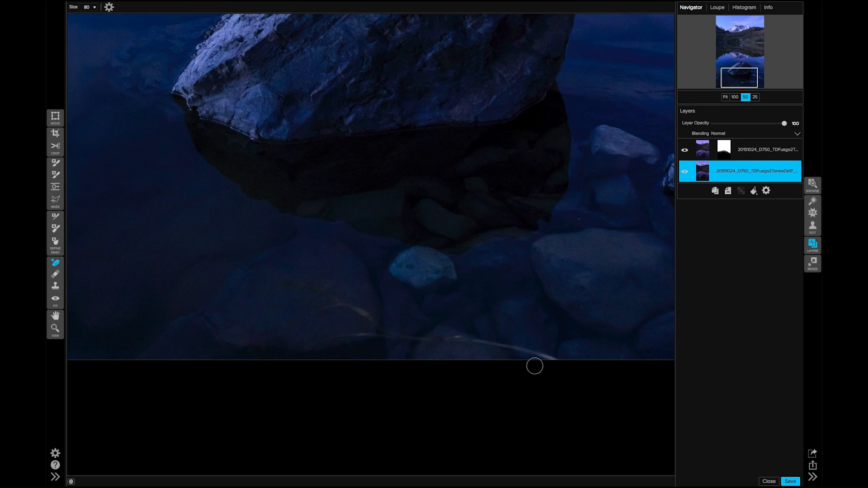
drag(559, 357, 467, 342)
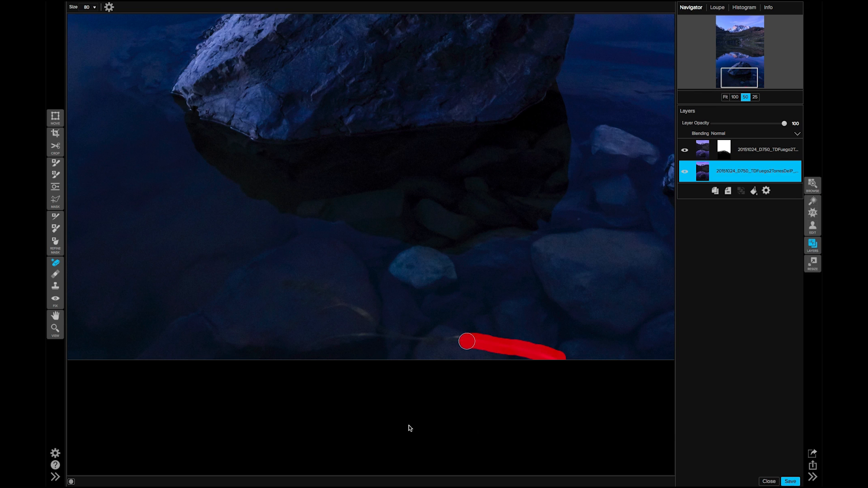
drag(479, 342, 445, 341)
drag(432, 342, 410, 339)
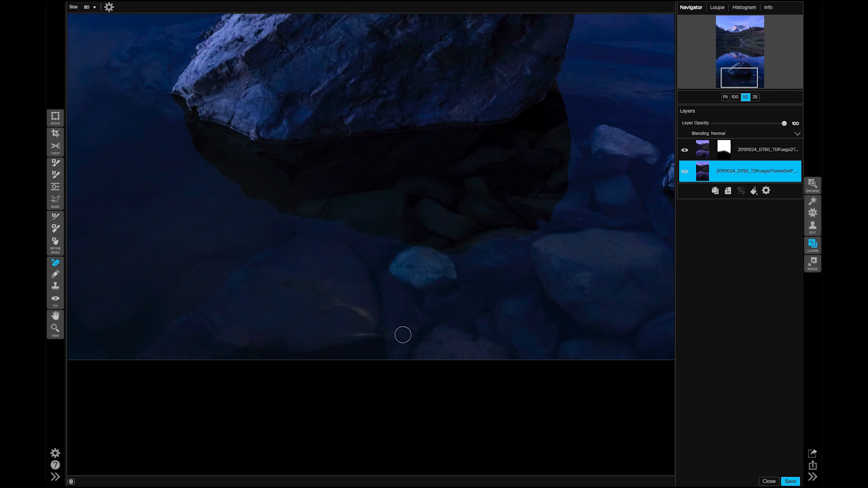
drag(398, 336, 391, 327)
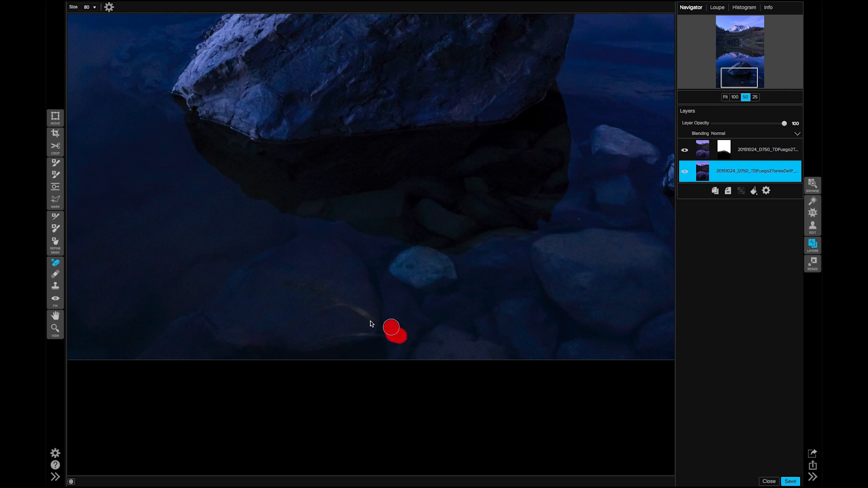
mouse_move(329, 312)
mouse_down()
mouse_move(351, 309)
mouse_move(369, 322)
mouse_up()
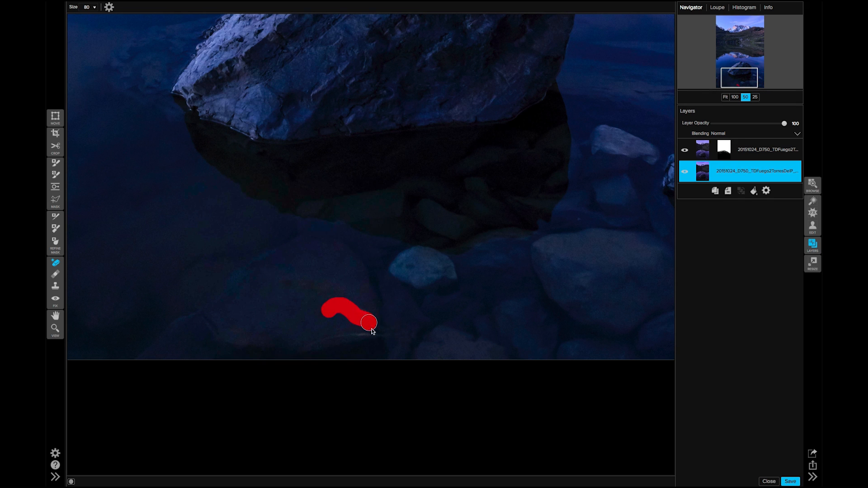
mouse_move(324, 343)
mouse_down()
mouse_move(371, 332)
mouse_move(359, 315)
mouse_move(365, 319)
mouse_up()
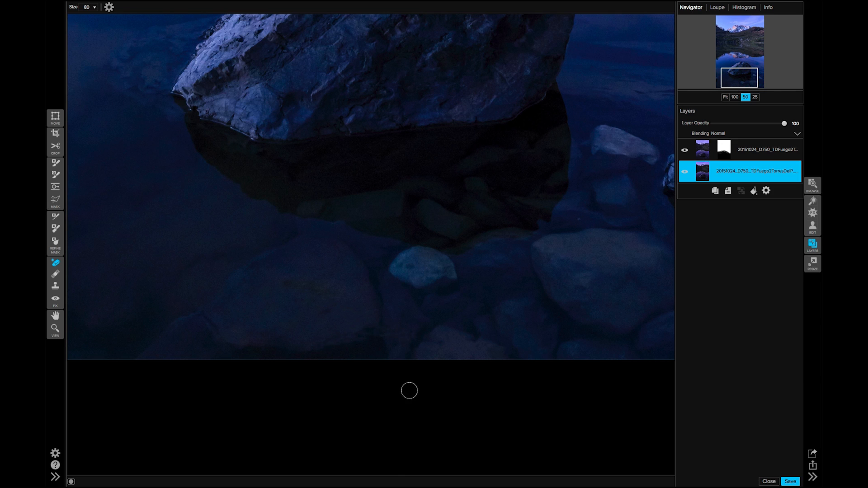
Duplicate both layers and merge the two copies into a single layer above the originals.
click(726, 97)
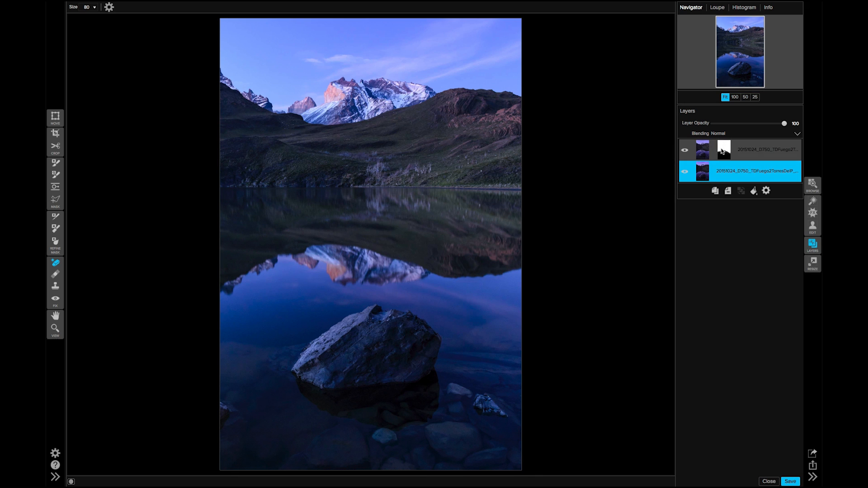
shift+click(756, 151)
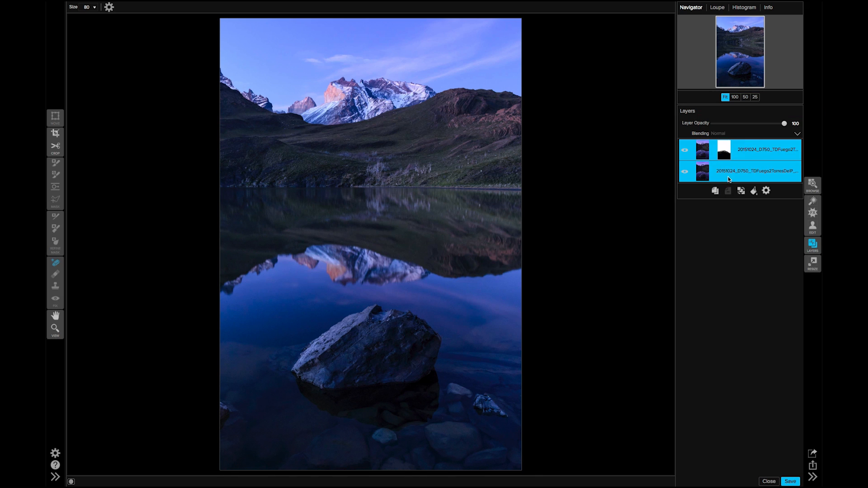
click(715, 191)
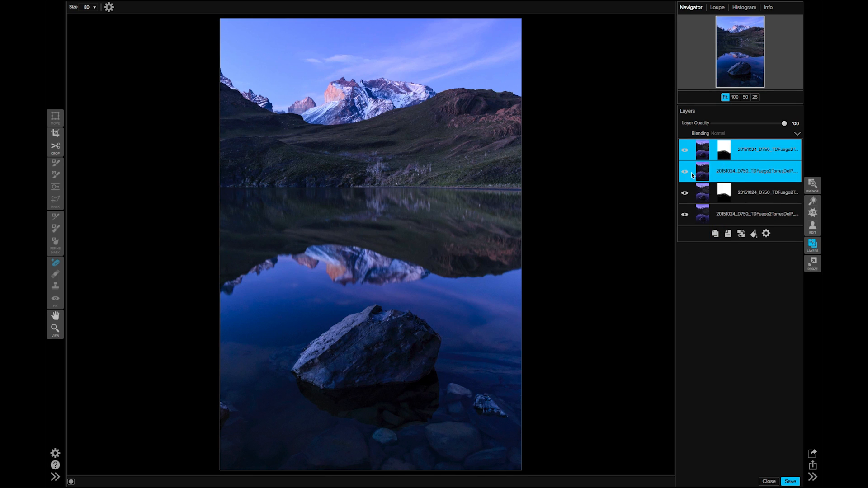
click(742, 234)
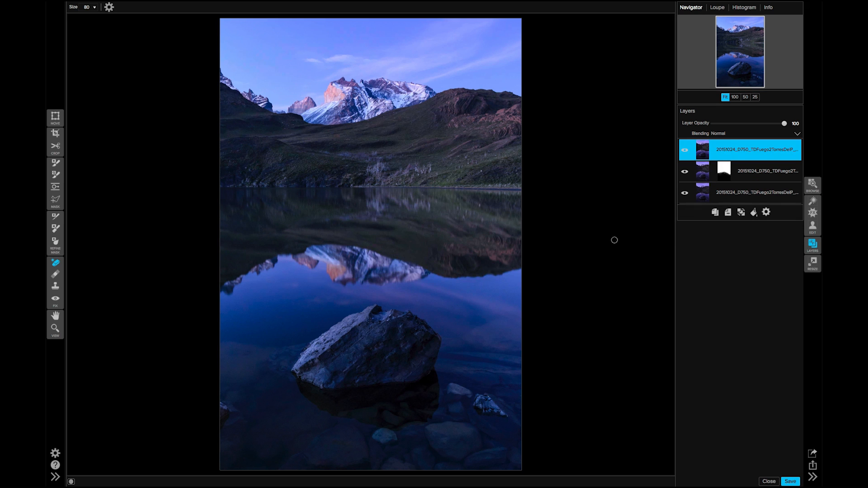
click(686, 150)
Add a Dynamic Contrast filter to the merged layer in Effects, with Small detail set to 4.
click(813, 212)
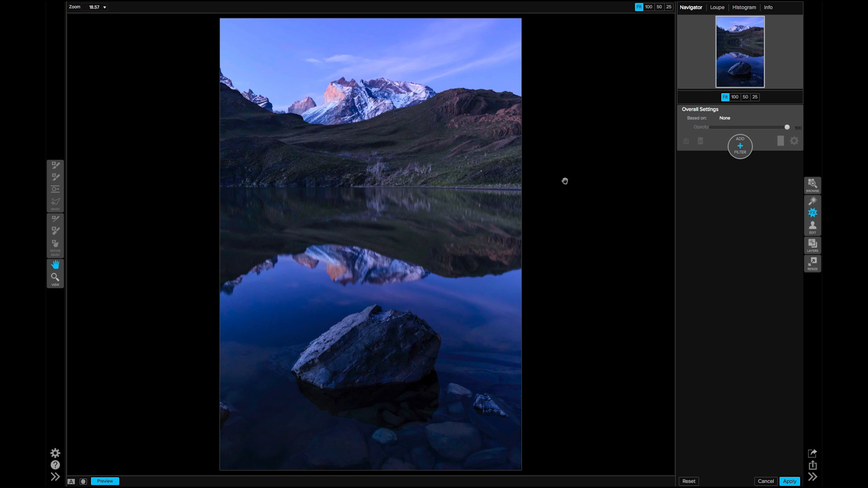
click(740, 145)
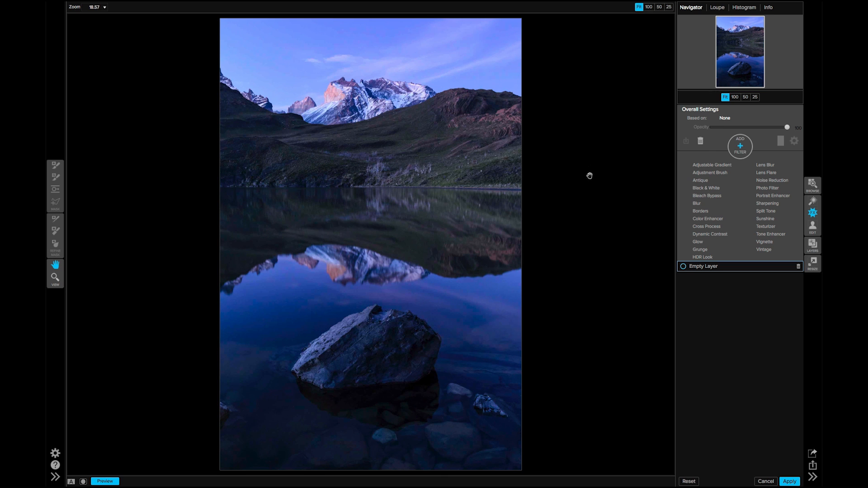
click(707, 236)
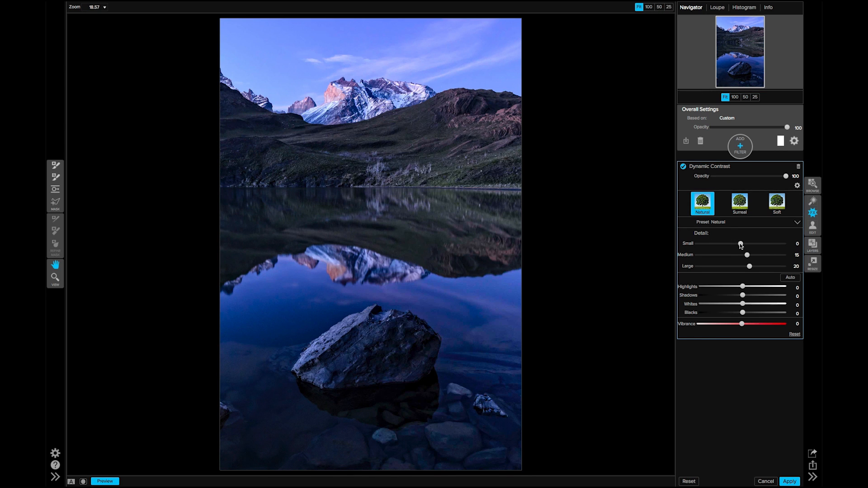
drag(742, 246, 742, 245)
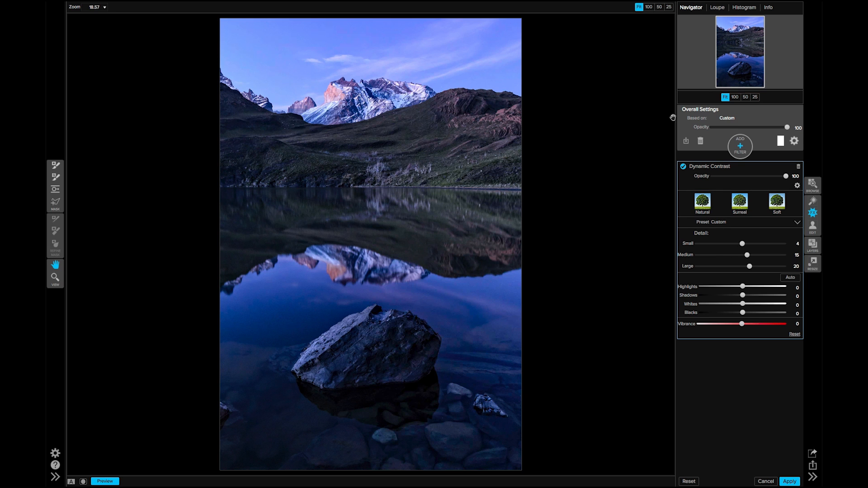
Compare the mountain and hillside detail at 50 percent with Dynamic Contrast off and on.
click(746, 97)
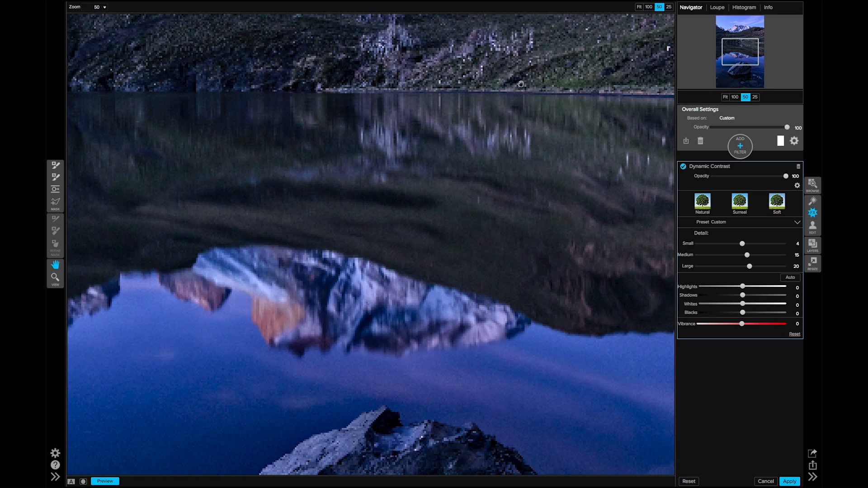
drag(539, 83, 549, 278)
drag(442, 113, 504, 254)
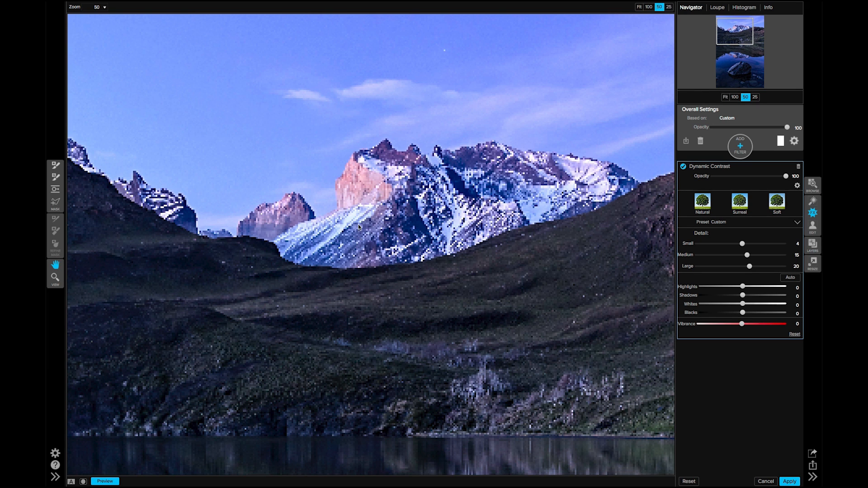
drag(380, 259, 411, 283)
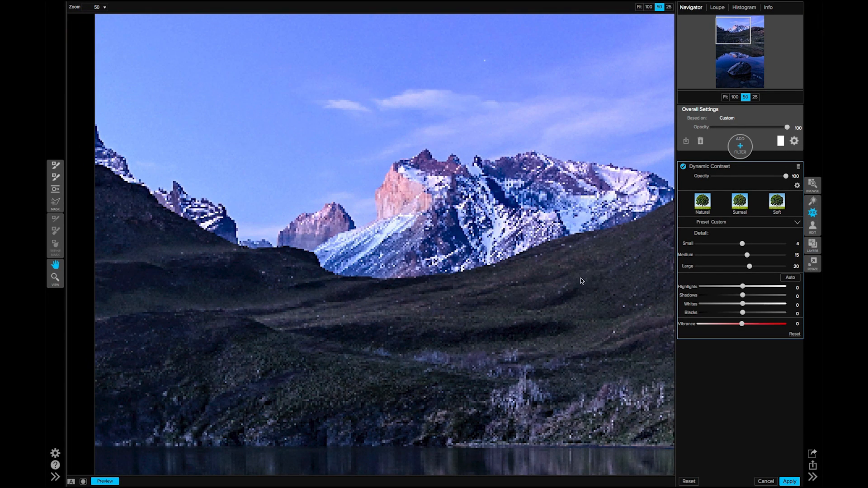
click(703, 206)
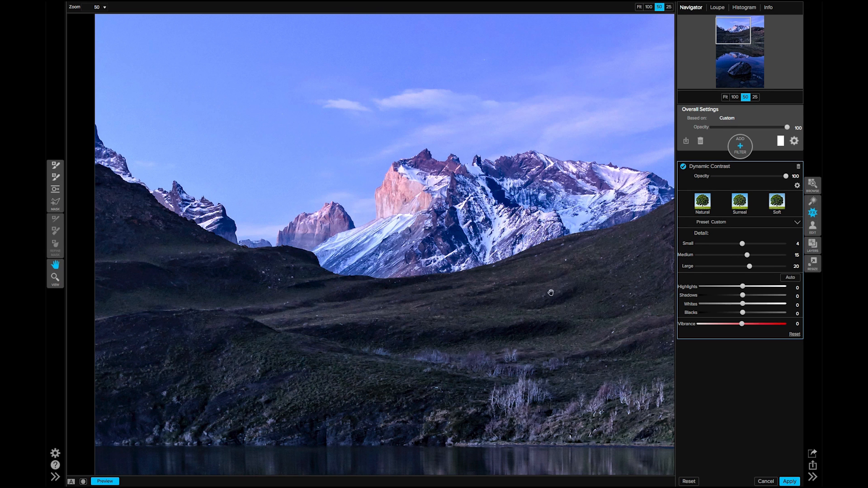
click(684, 165)
click(683, 167)
click(683, 167)
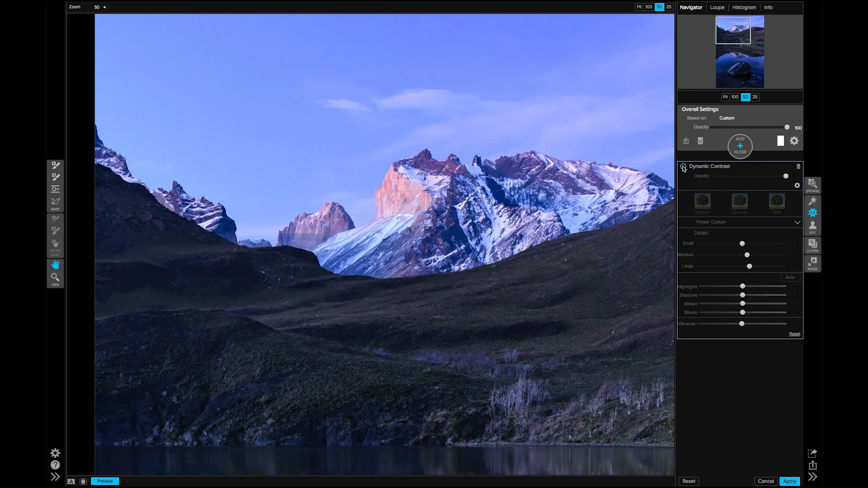
click(684, 167)
click(684, 166)
click(683, 167)
click(683, 167)
drag(577, 269, 580, 176)
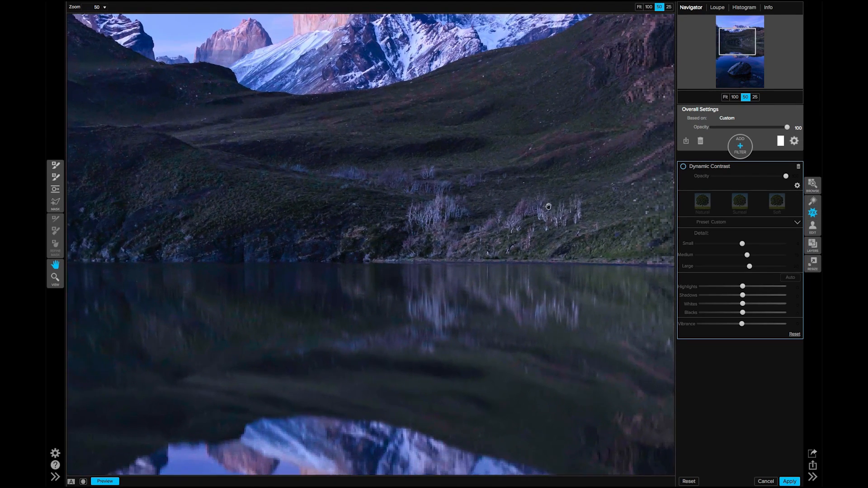
click(684, 167)
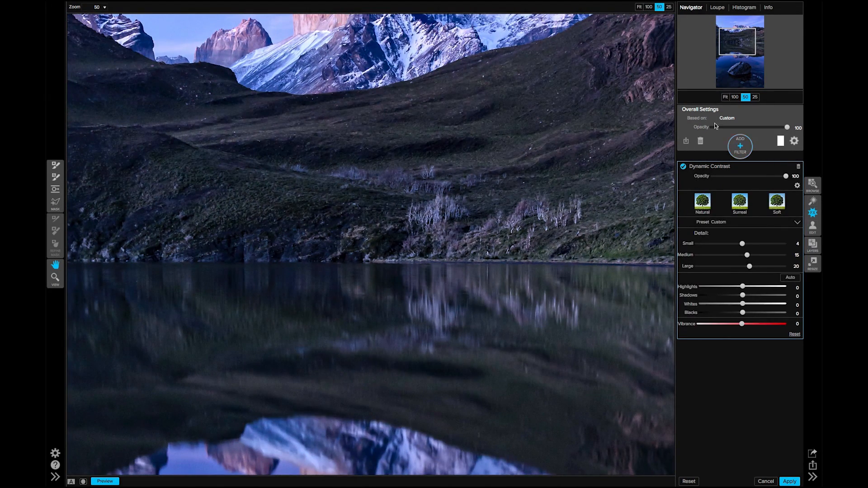
click(726, 97)
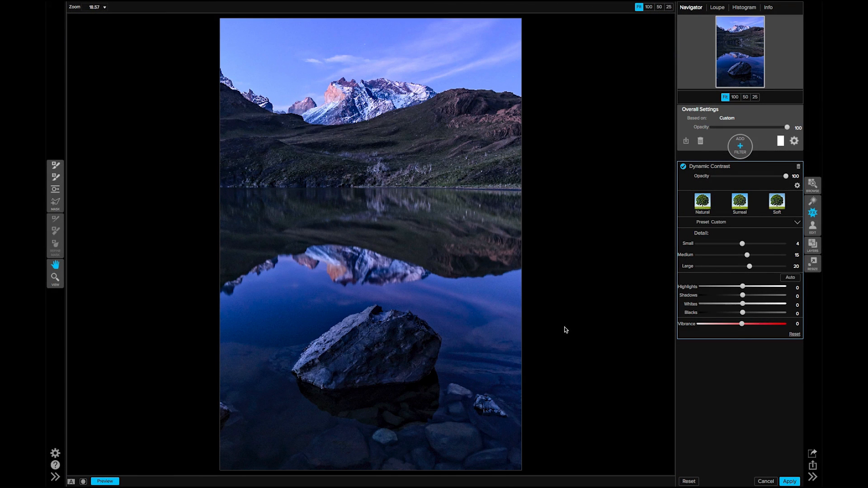
Add a Color Enhancer filter with the Sky Enhancer preset.
click(739, 155)
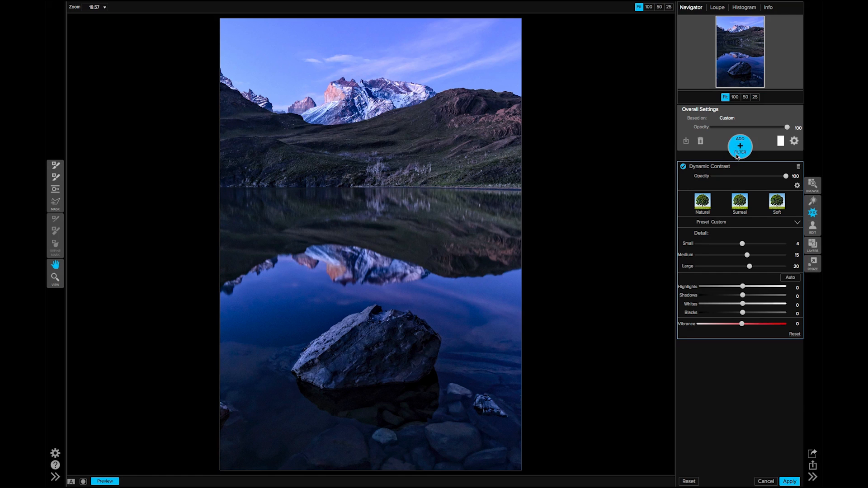
click(705, 220)
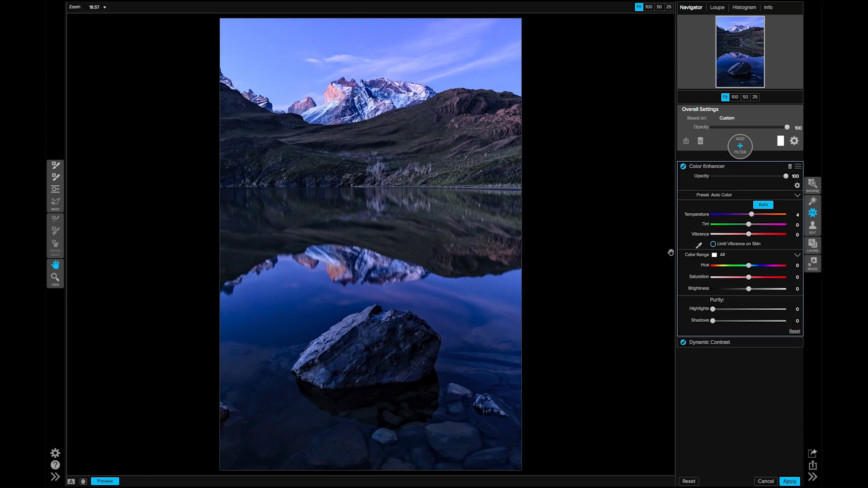
click(722, 194)
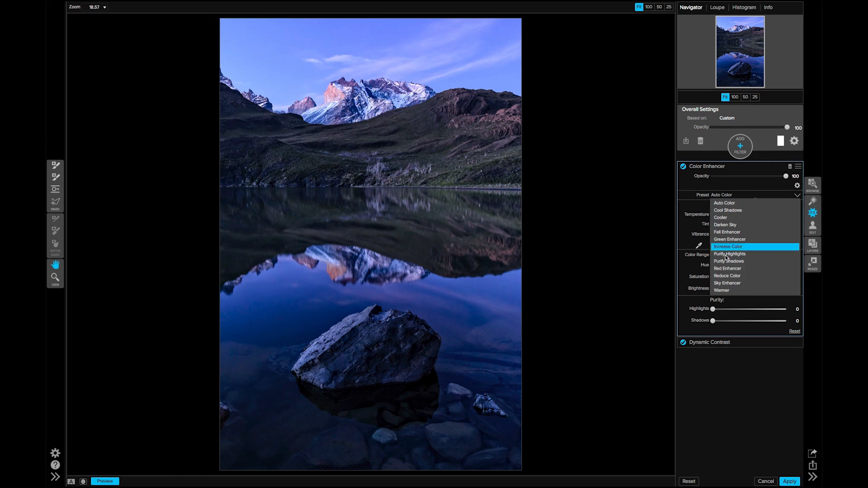
click(726, 283)
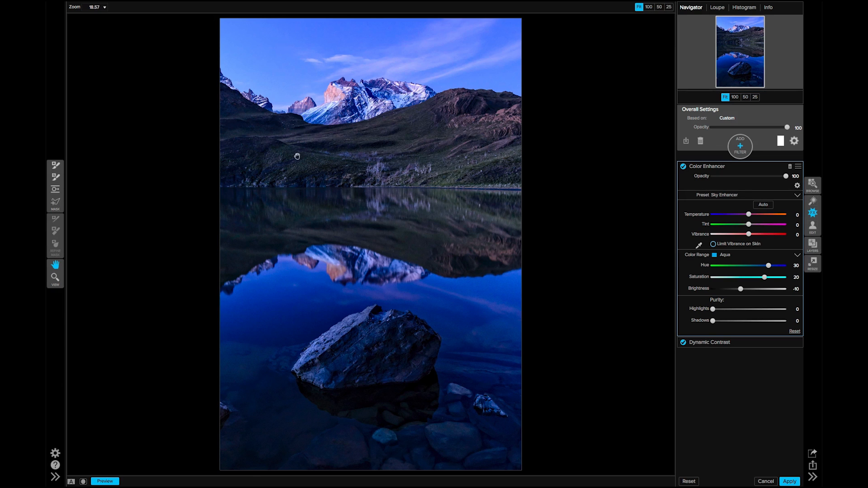
Paint the Color Enhancer out of the snowy mountain with the Masking Brush at size 300 and opacity 53.
click(62, 168)
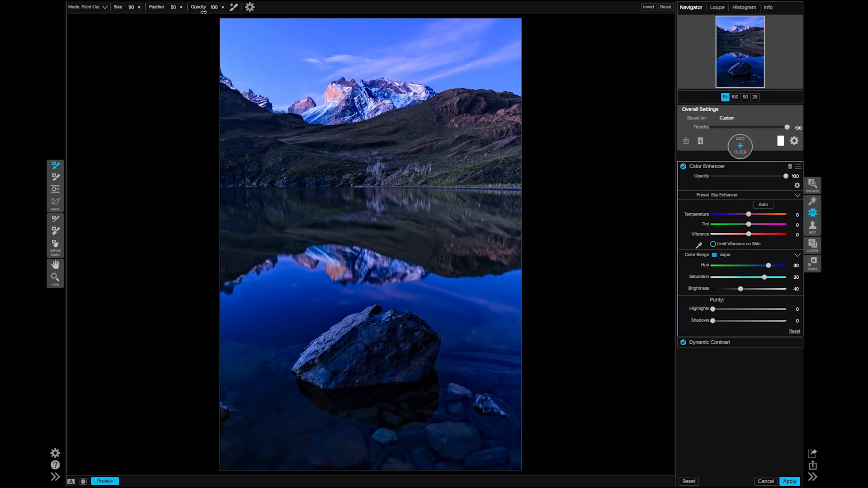
drag(188, 8, 175, 11)
key([)
key(])
key(])
key(])
mouse_move(325, 115)
mouse_down()
mouse_move(343, 106)
mouse_move(310, 122)
mouse_move(339, 109)
mouse_move(368, 111)
mouse_up()
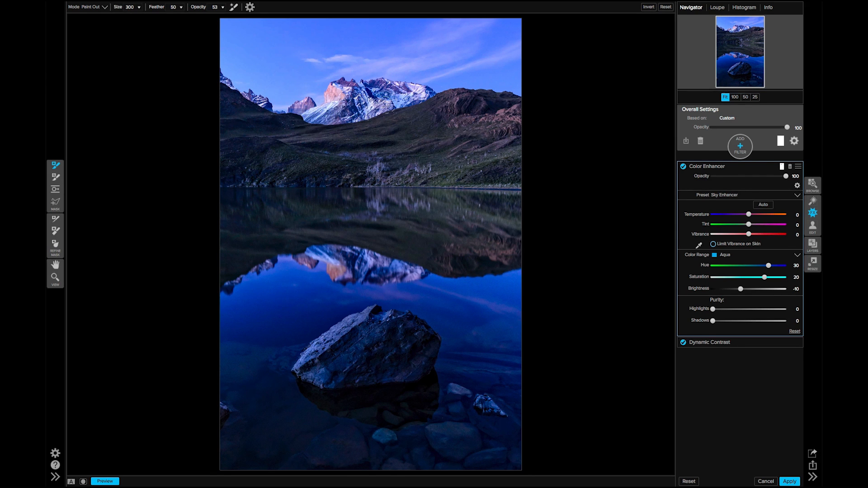
Paint the Color Enhancer out of the mountain reflection and the lake water with the brush at size 1300.
key(bracketright)
key(bracketright)
key(bracketright)
key(bracketright)
key(bracketright)
key(bracketright)
key(bracketright)
key(bracketright)
key(bracketright)
key(bracketright)
drag(336, 267, 292, 285)
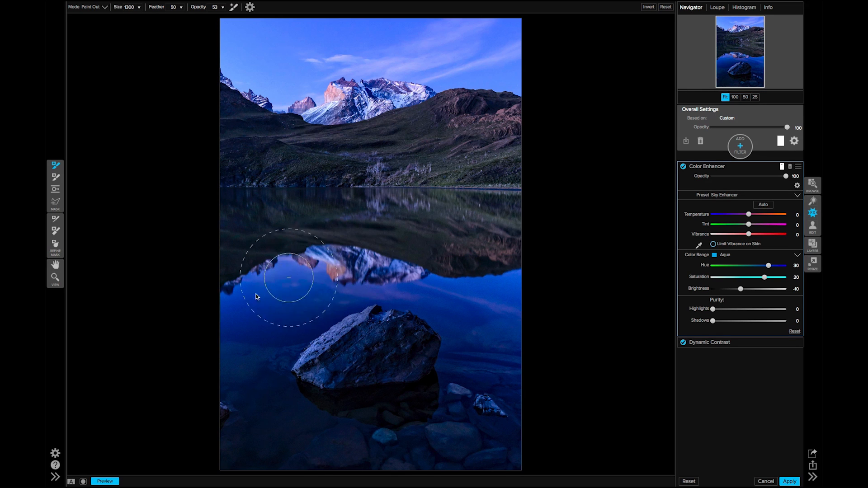
mouse_move(394, 296)
mouse_down()
mouse_move(475, 288)
mouse_move(466, 317)
mouse_move(475, 375)
mouse_move(426, 408)
mouse_move(407, 379)
mouse_move(336, 404)
mouse_move(291, 339)
mouse_move(250, 368)
mouse_move(263, 408)
mouse_move(294, 437)
mouse_move(417, 453)
mouse_move(522, 411)
mouse_move(376, 353)
mouse_move(381, 330)
mouse_move(416, 304)
mouse_move(342, 293)
mouse_move(277, 258)
mouse_move(231, 305)
mouse_move(371, 283)
mouse_move(187, 334)
mouse_move(443, 272)
mouse_move(191, 342)
mouse_move(419, 283)
mouse_move(276, 329)
mouse_move(320, 303)
mouse_move(407, 291)
mouse_move(529, 292)
mouse_move(402, 328)
mouse_move(504, 363)
mouse_move(568, 366)
mouse_move(394, 315)
mouse_move(331, 342)
mouse_move(396, 358)
mouse_move(226, 410)
mouse_move(252, 440)
mouse_move(455, 449)
mouse_move(531, 436)
mouse_move(399, 383)
mouse_move(437, 367)
mouse_move(427, 333)
mouse_move(337, 332)
mouse_move(365, 320)
mouse_move(372, 300)
mouse_move(246, 320)
mouse_move(246, 308)
mouse_move(288, 274)
mouse_move(340, 273)
mouse_move(370, 304)
mouse_move(445, 322)
mouse_move(445, 308)
mouse_move(323, 266)
mouse_move(310, 278)
mouse_move(406, 297)
mouse_move(498, 332)
mouse_move(517, 304)
mouse_move(545, 413)
mouse_up()
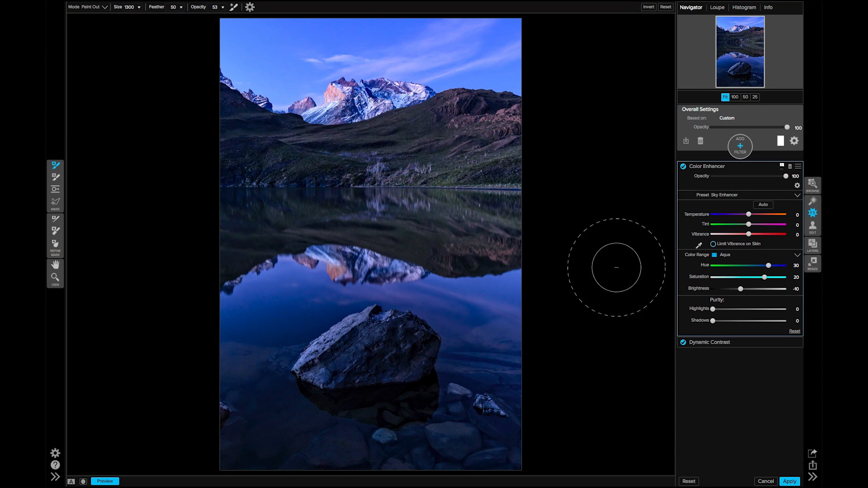
Show the Color Enhancer filter's mask and try inverting it.
click(783, 167)
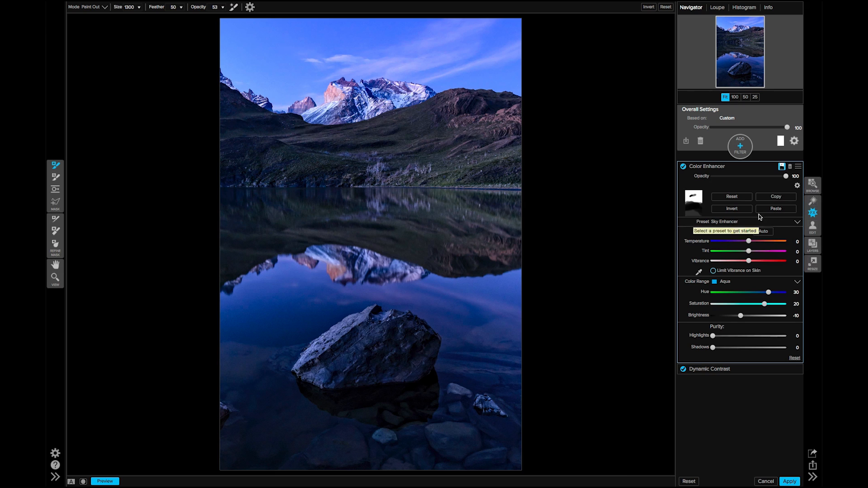
click(734, 210)
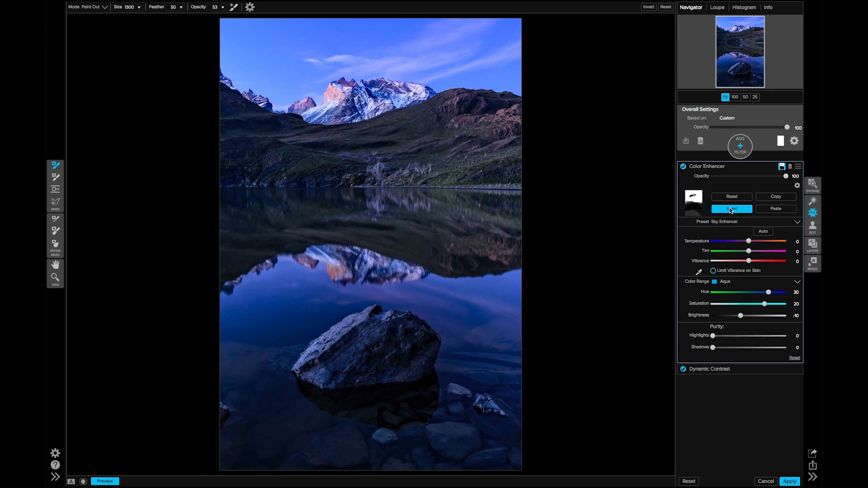
click(732, 209)
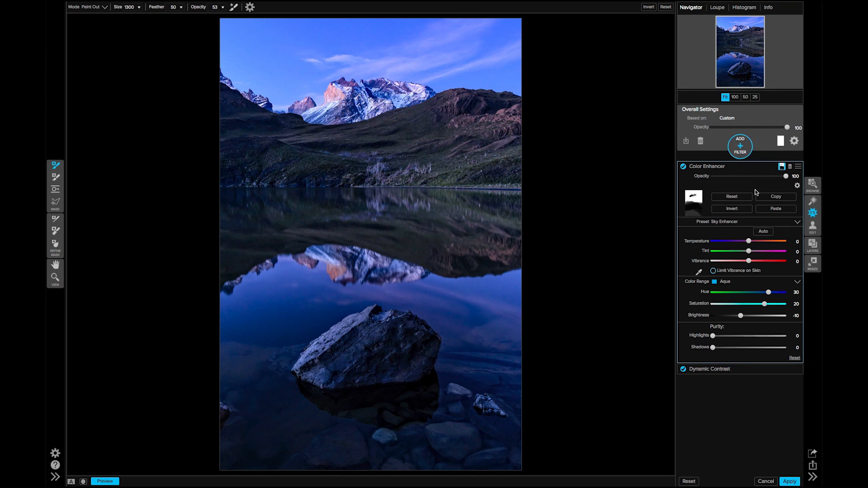
Add a second Color Enhancer filter with the Green Enhancer preset.
click(714, 219)
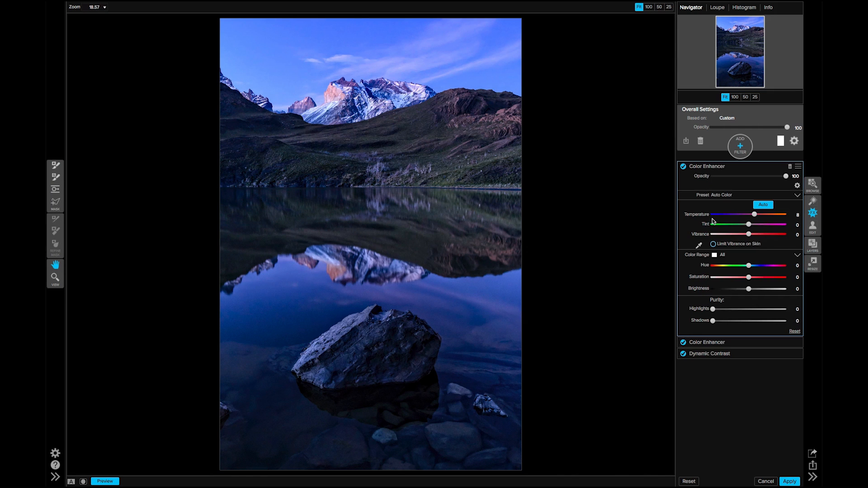
click(722, 195)
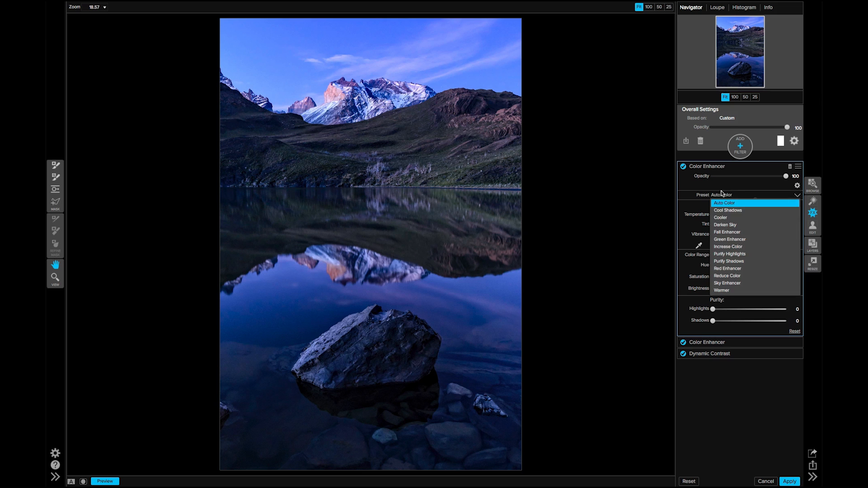
click(721, 240)
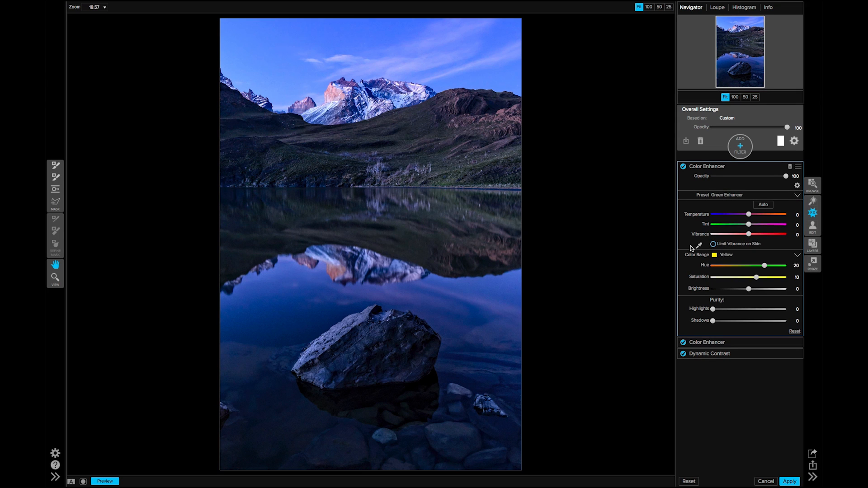